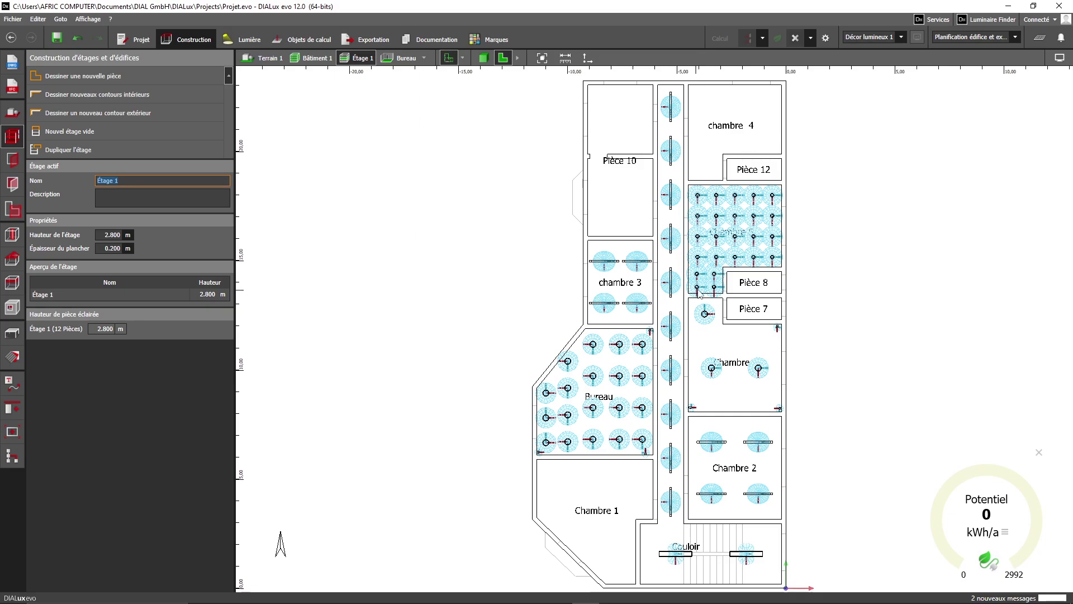
# - Examine the rooms and luminaire layout on the Étage 1 floor plan, from Bureau and chambre 3 to Chambre and Pièce 7
pyautogui.scroll(2, 693, 307)
pyautogui.moveTo(693, 311); pyautogui.dragTo(556, 307, button='right')
pyautogui.scroll(1, 570, 347)
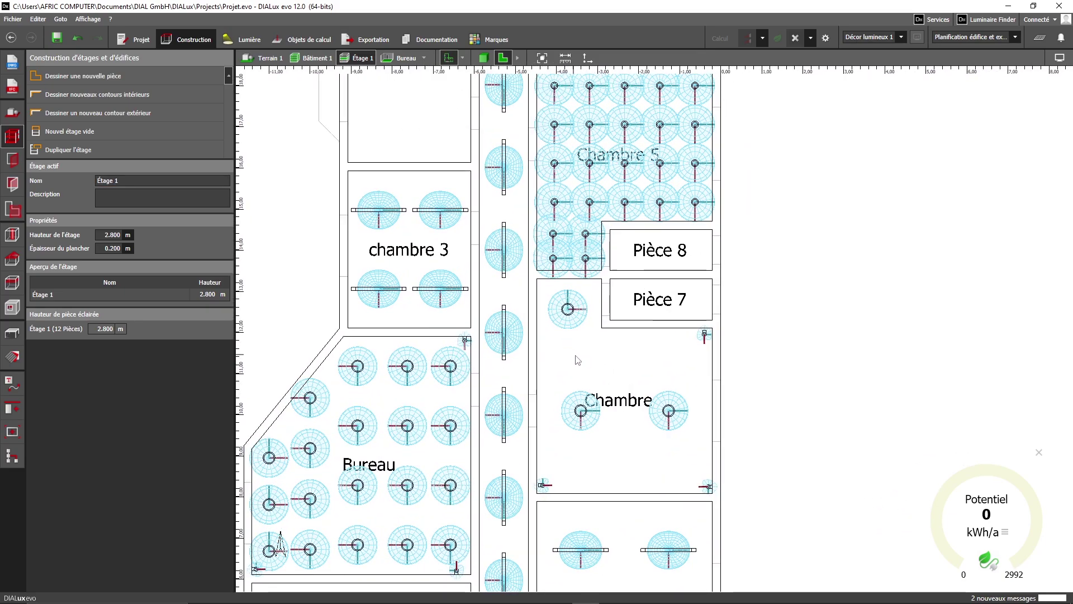
pyautogui.scroll(1, 578, 359)
pyautogui.scroll(2, 587, 361)
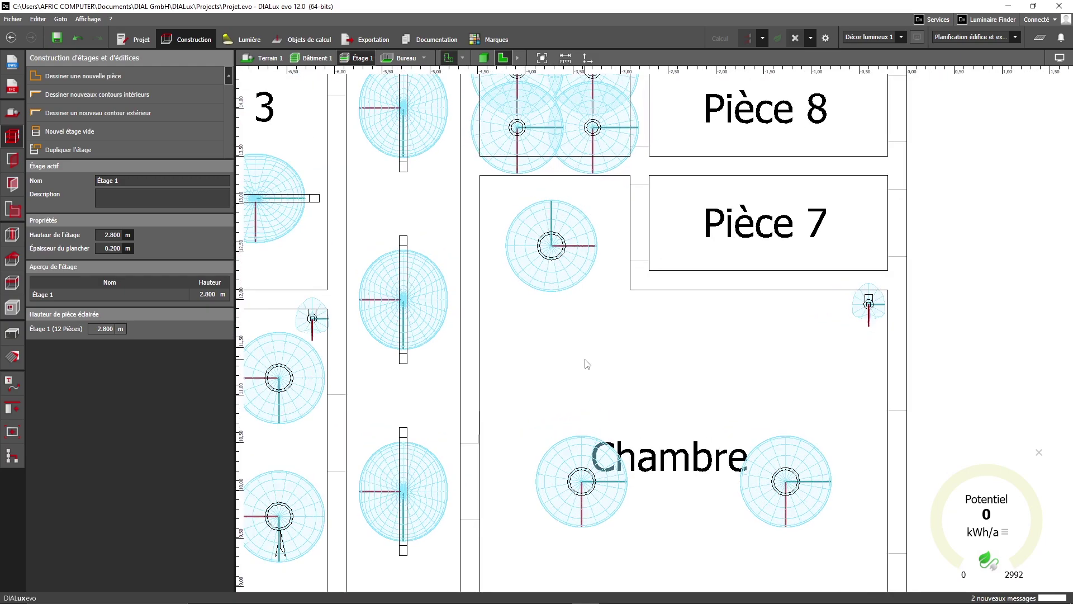
pyautogui.scroll(-1, 581, 368)
pyautogui.scroll(-3, 581, 368)
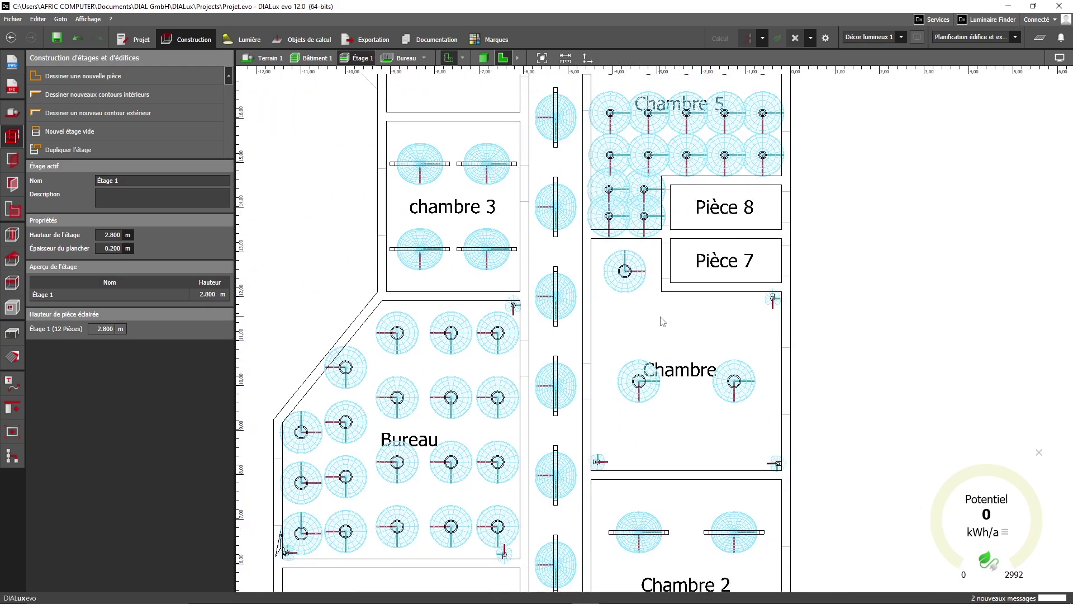
pyautogui.moveTo(646, 385); pyautogui.dragTo(617, 440, button='middle')
pyautogui.scroll(-2, 664, 335)
pyautogui.scroll(1, 663, 375)
pyautogui.scroll(-1, 664, 391)
pyautogui.scroll(1, 664, 419)
pyautogui.scroll(1, 664, 423)
pyautogui.scroll(-1, 619, 288)
pyautogui.scroll(1, 619, 288)
pyautogui.moveTo(618, 299); pyautogui.dragTo(601, 324, button='middle')
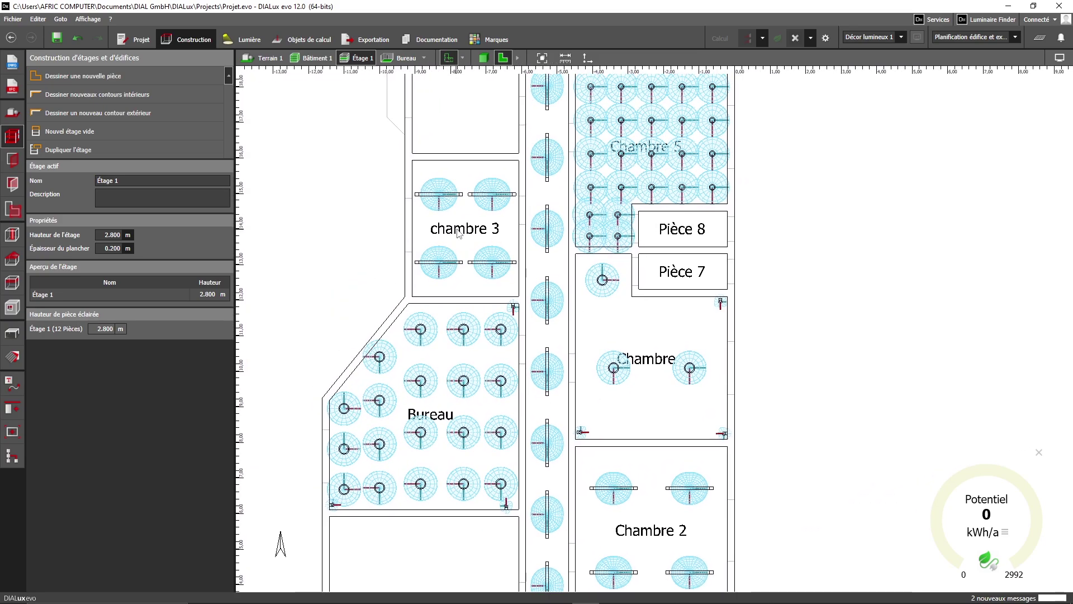
pyautogui.scroll(1, 475, 236)
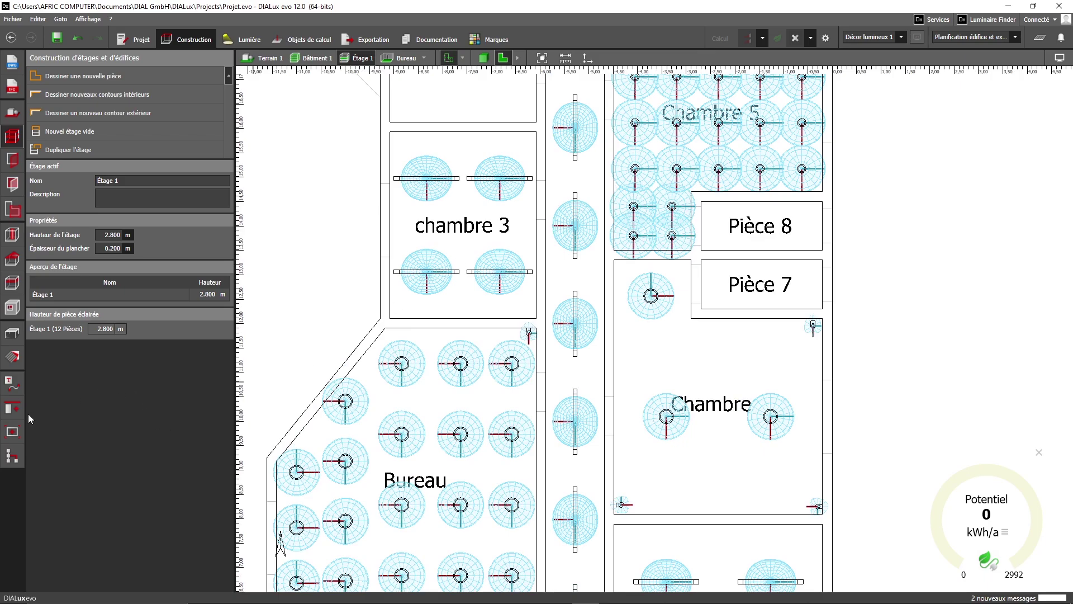
# - Bring up the chambre 3 zone properties and open its usage profile for editing
pyautogui.click(12, 385)
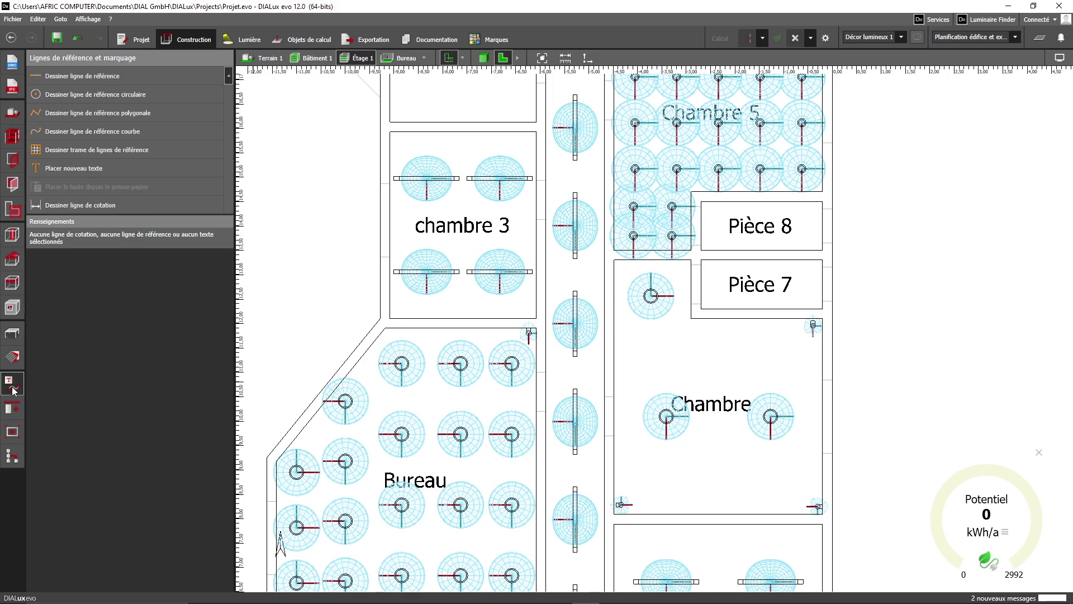
pyautogui.click(478, 233)
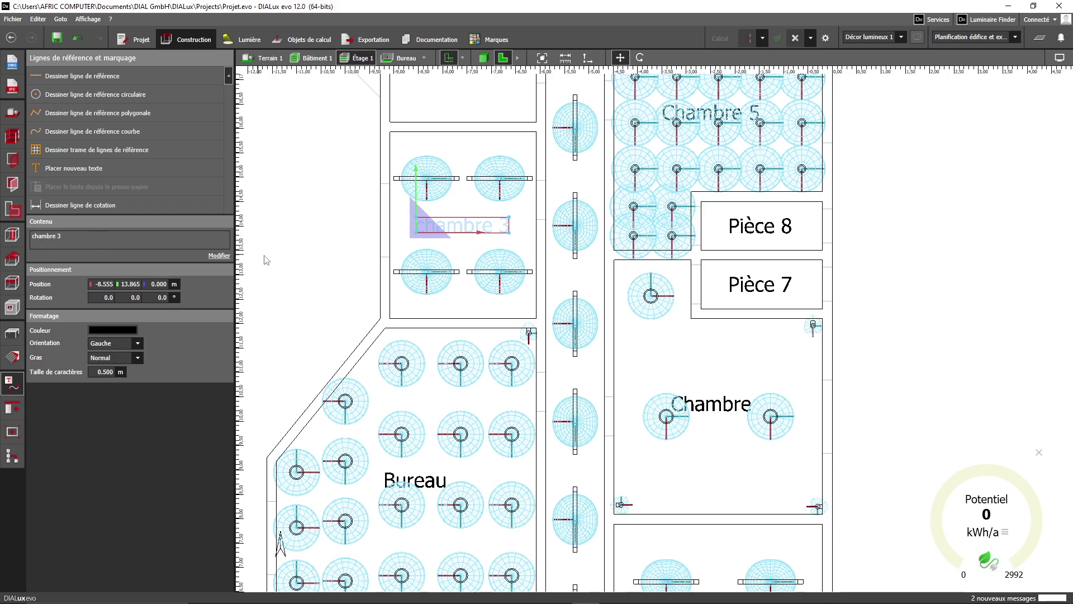
pyautogui.click(220, 256)
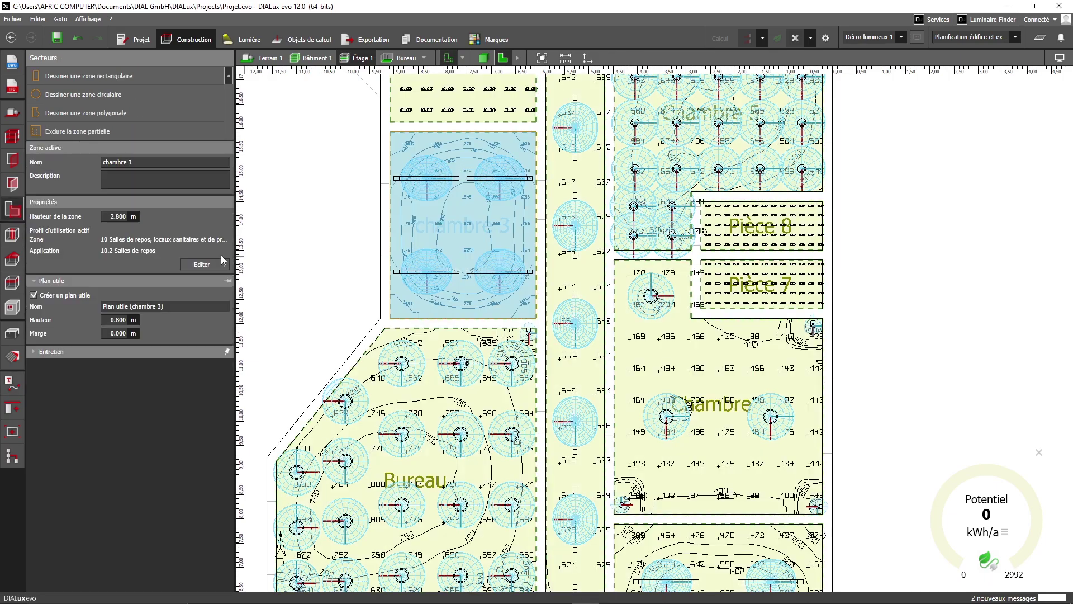
pyautogui.click(140, 162)
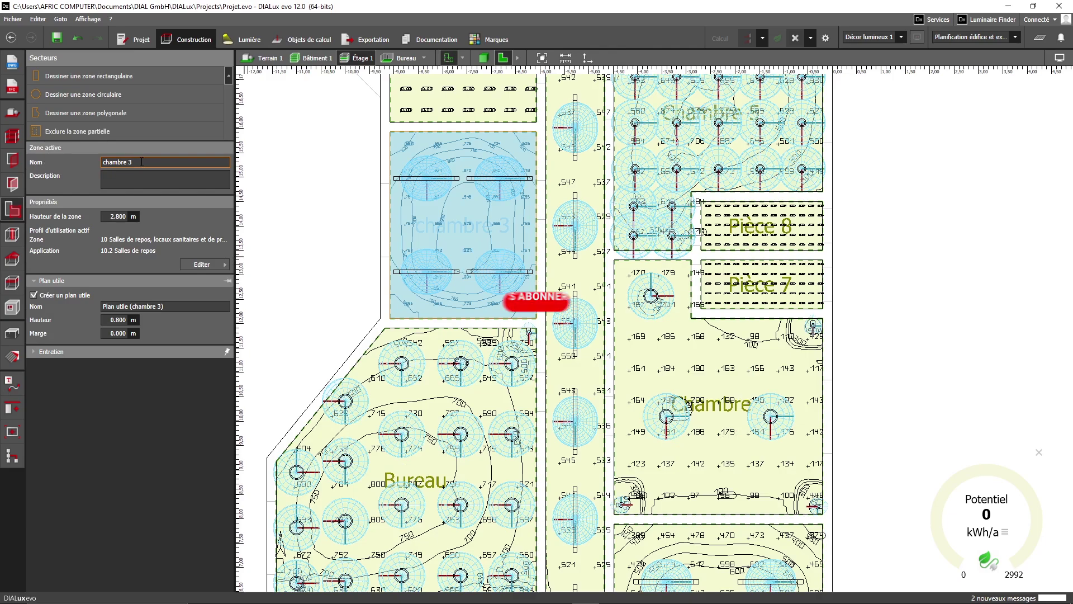
pyautogui.moveTo(141, 161); pyautogui.dragTo(105, 166)
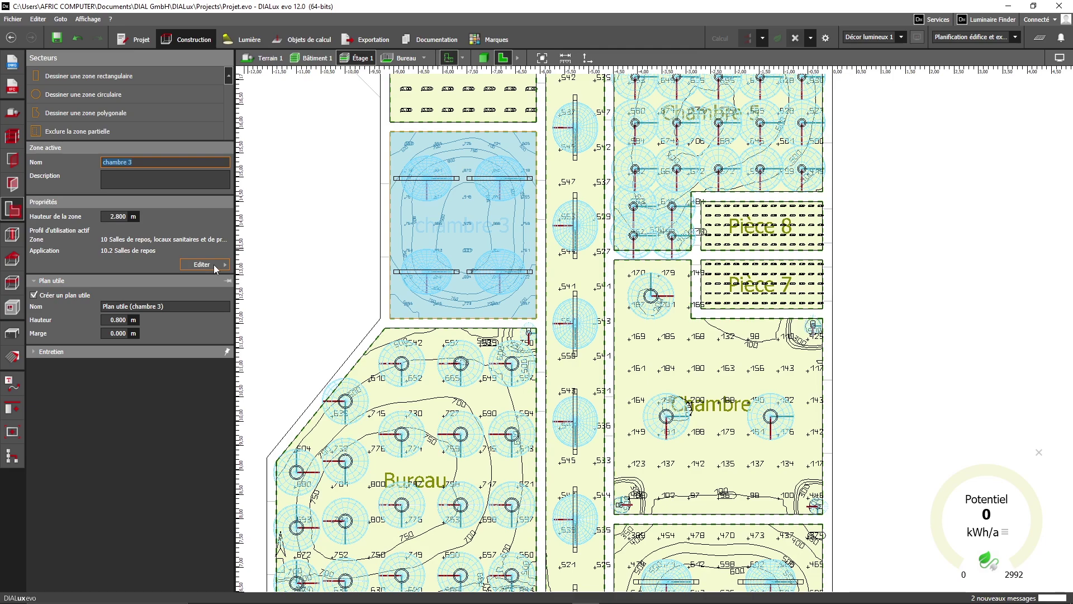
pyautogui.click(213, 263)
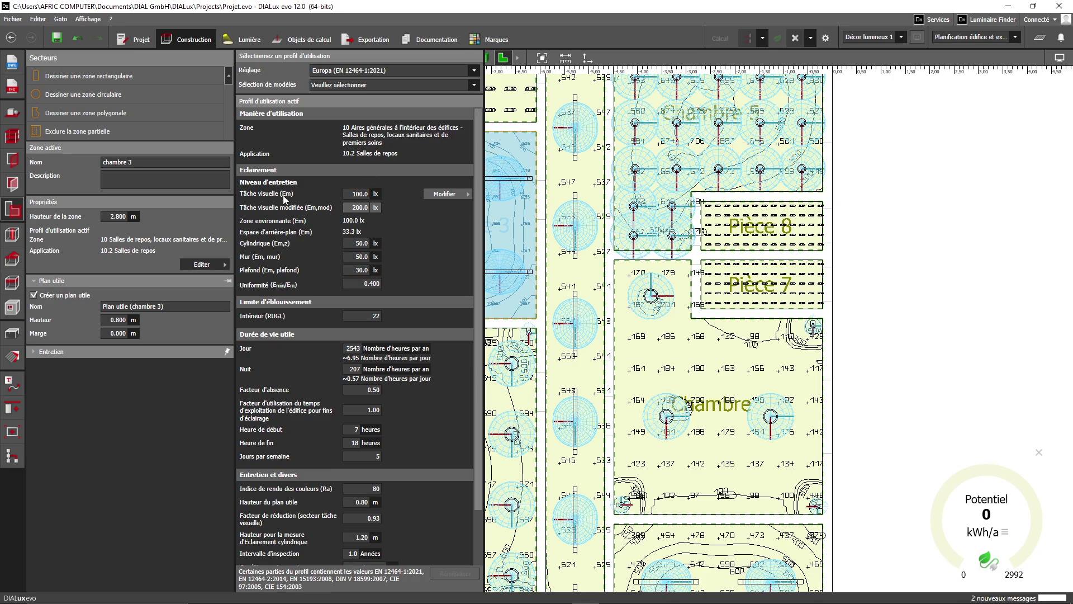
# - Review chambre 3's usage profile options under Europa (EN 12464-1:2021), choosing template 10 Salles de repos, locaux sanitaires et de premiers soins
pyautogui.click(359, 194)
pyautogui.click(384, 71)
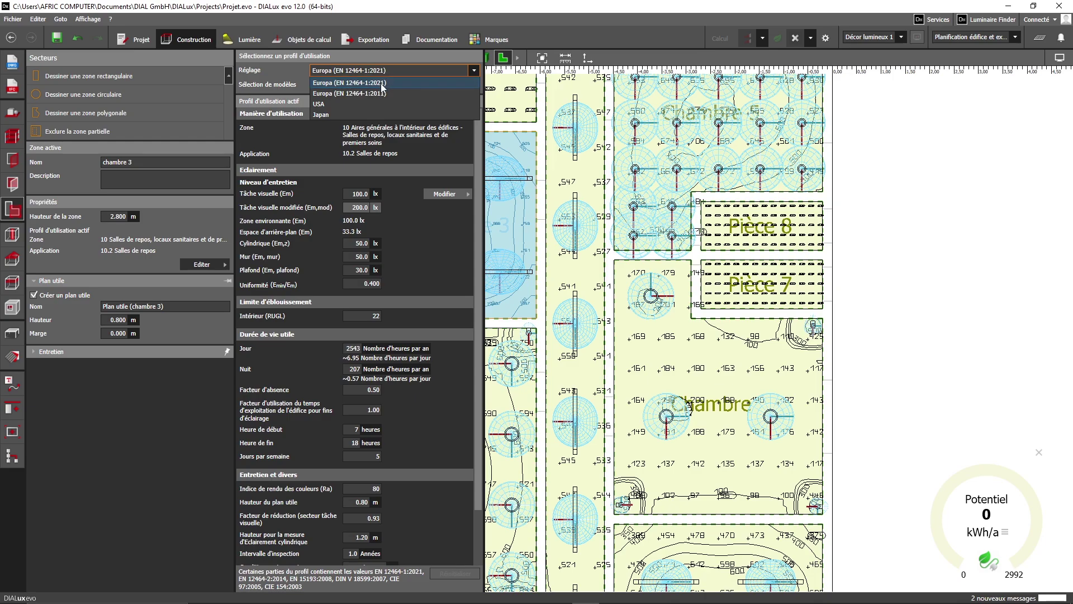
pyautogui.click(382, 83)
pyautogui.click(380, 83)
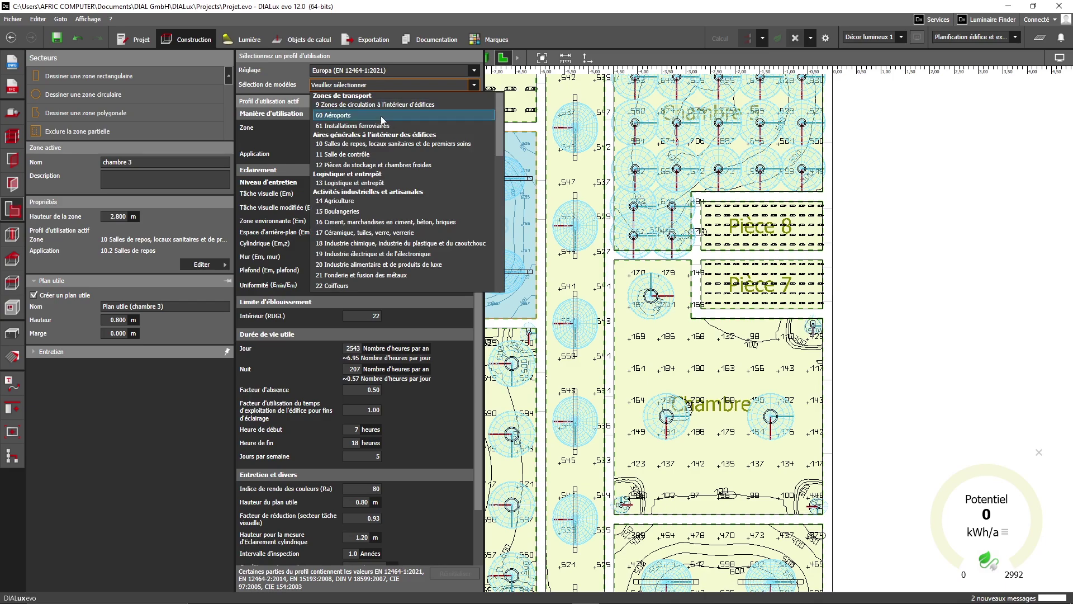
pyautogui.click(390, 143)
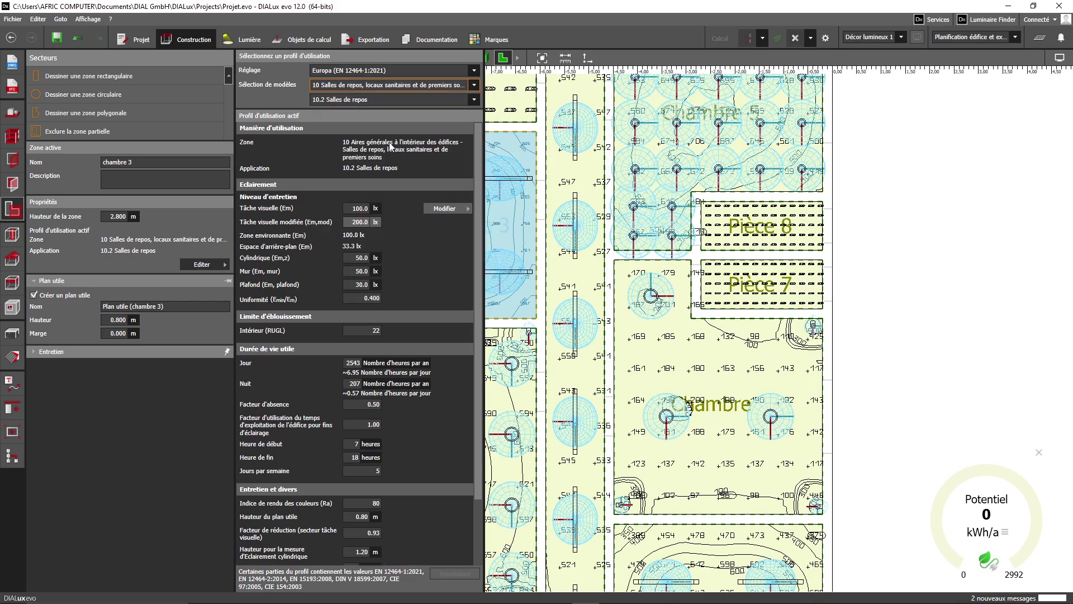
pyautogui.click(374, 99)
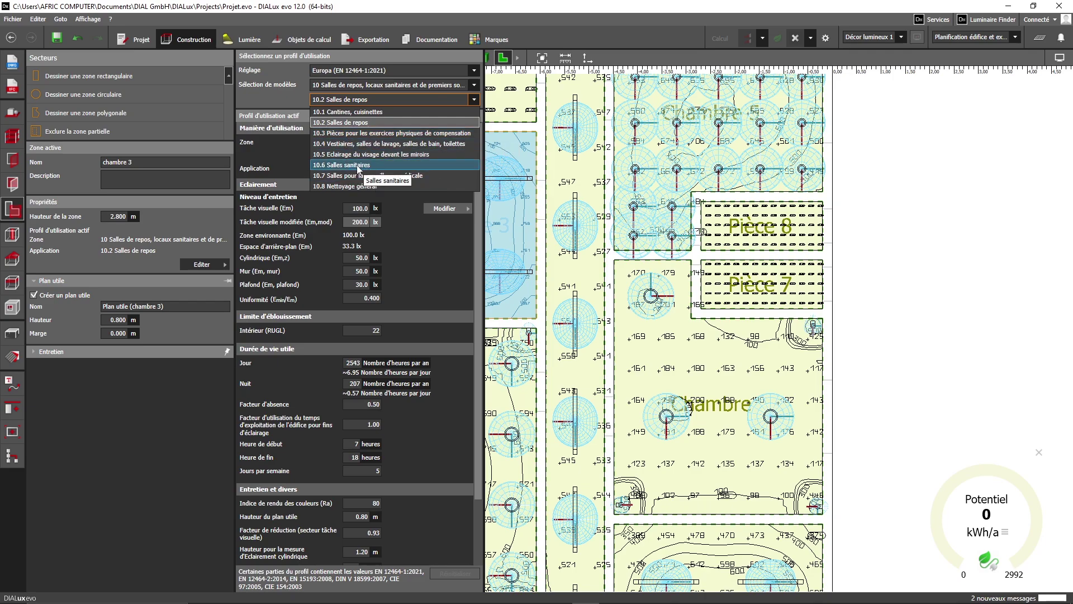
pyautogui.click(217, 381)
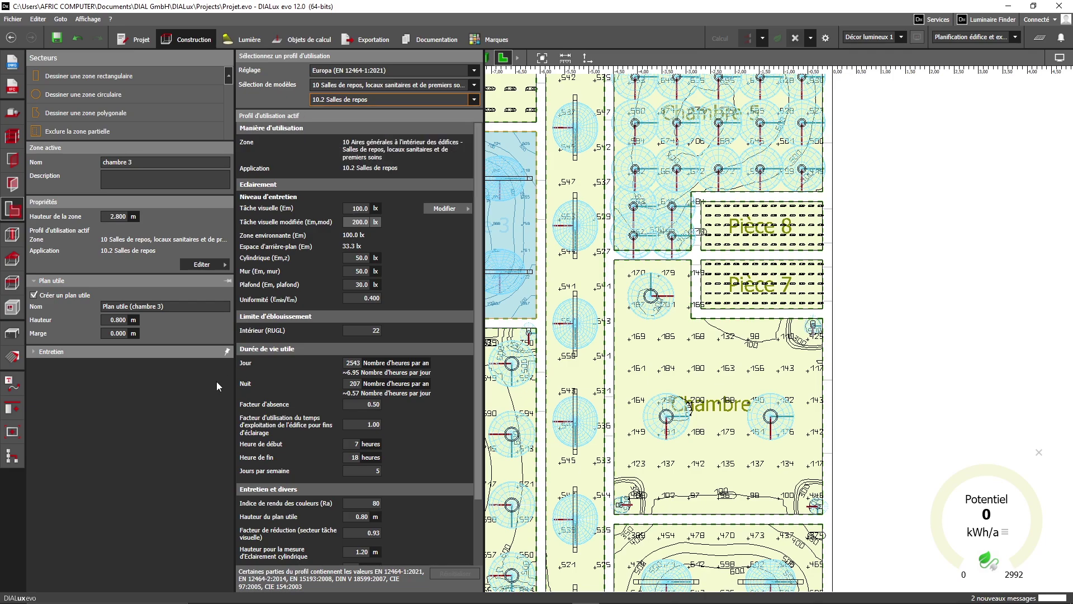
pyautogui.click(216, 381)
# - Rename the Pièce 7 zone as WC
pyautogui.scroll(-4, 475, 263)
pyautogui.scroll(3, 475, 263)
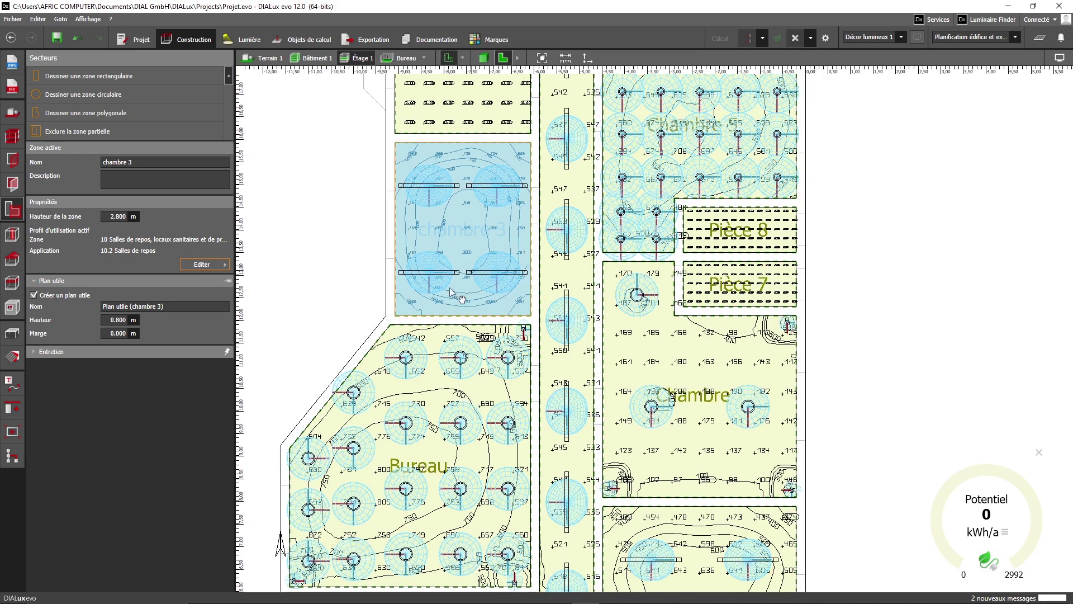
pyautogui.moveTo(470, 269); pyautogui.dragTo(376, 308, button='middle')
pyautogui.scroll(2, 578, 402)
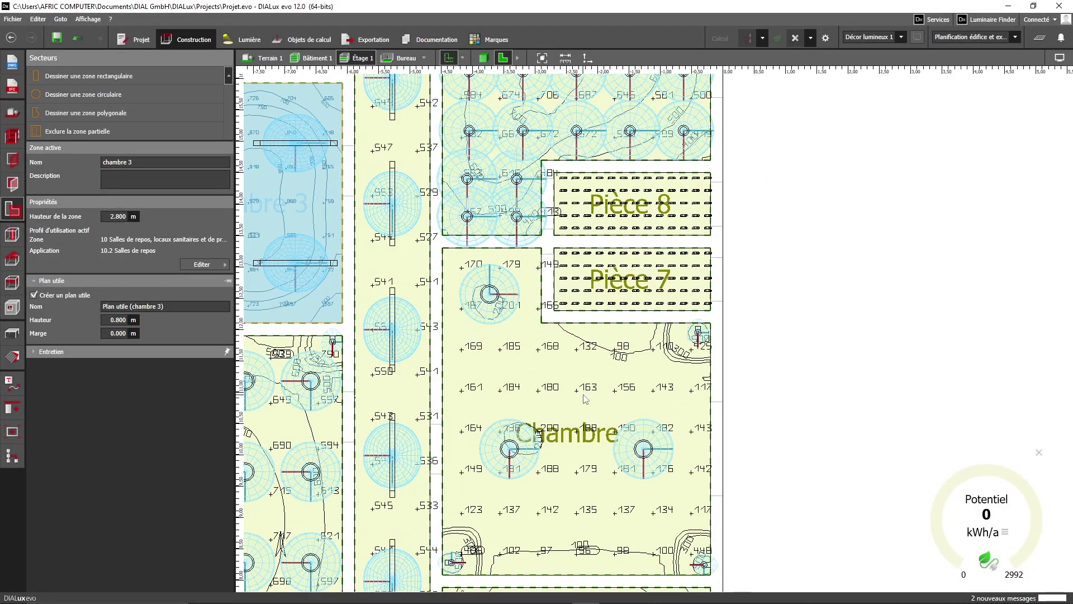
pyautogui.moveTo(579, 400); pyautogui.dragTo(575, 391, button='middle')
pyautogui.click(599, 267)
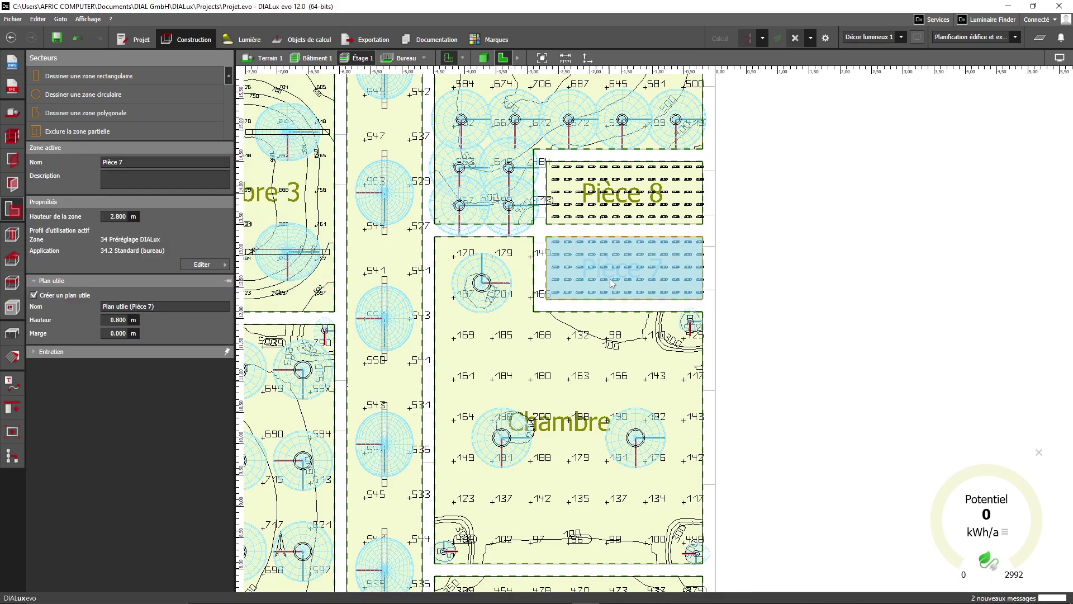
pyautogui.scroll(3, 609, 277)
pyautogui.scroll(-3, 606, 280)
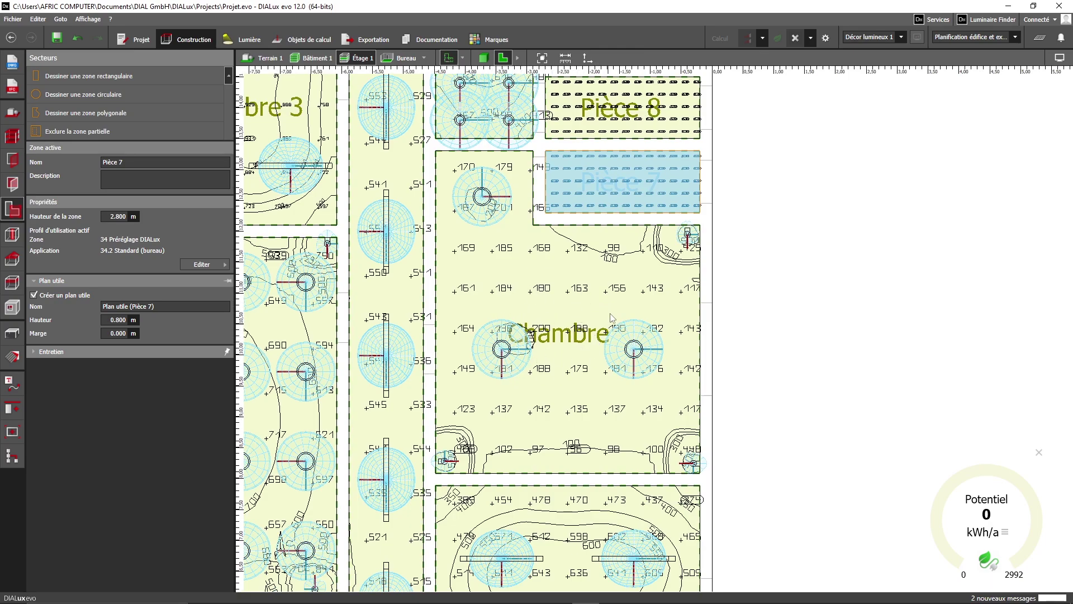
pyautogui.scroll(2, 606, 195)
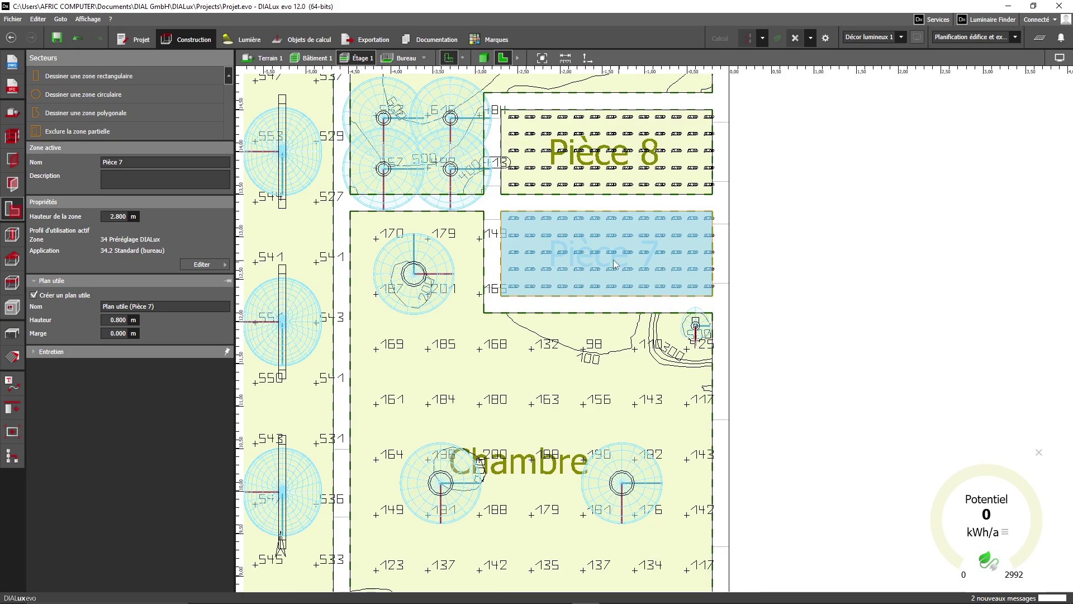
pyautogui.click(135, 161)
pyautogui.write('TOI')
pyautogui.press('BackSpace')
pyautogui.press('BackSpace')
pyautogui.press('BackSpace')
pyautogui.press('BackSpace')
pyautogui.write('WC')
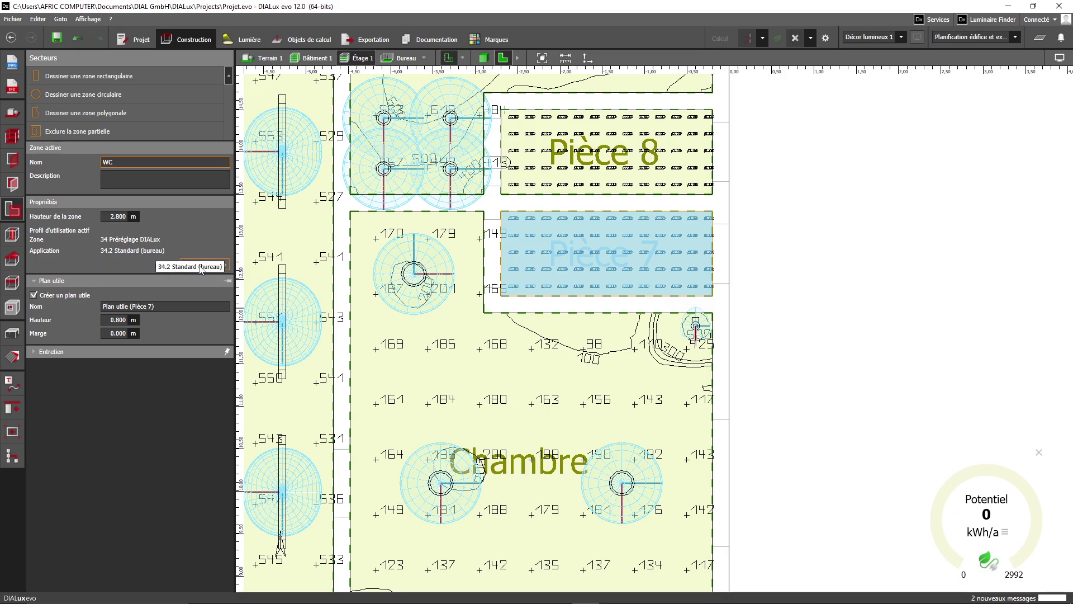
# - Set the WC zone's usage profile to template 10 Salles de repos, locaux sanitaires et de premiers soins, with application 10.6 Salles sanitaires
pyautogui.click(201, 265)
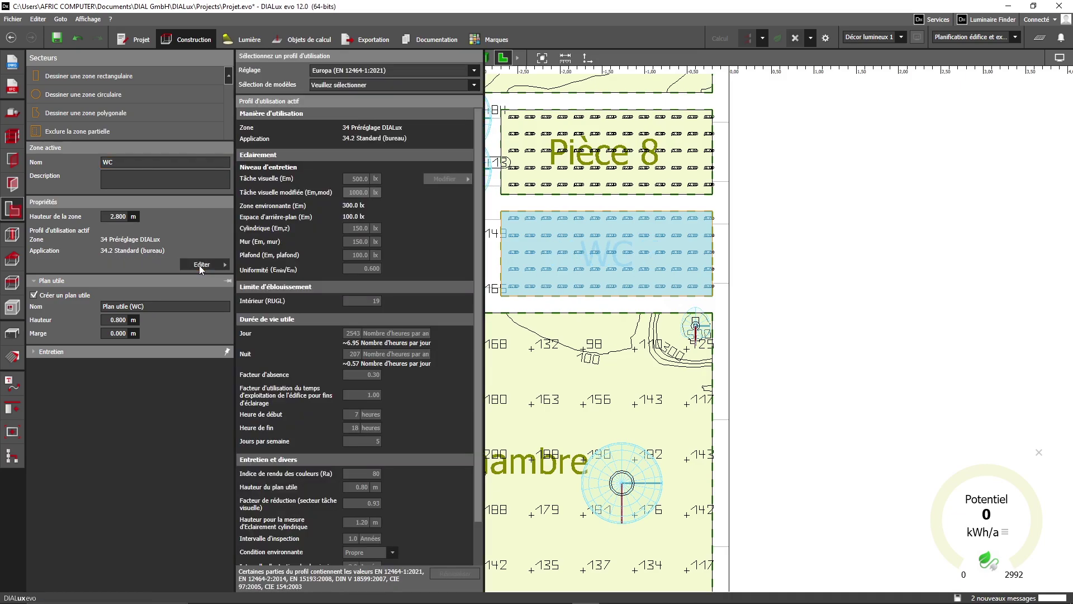
pyautogui.click(394, 87)
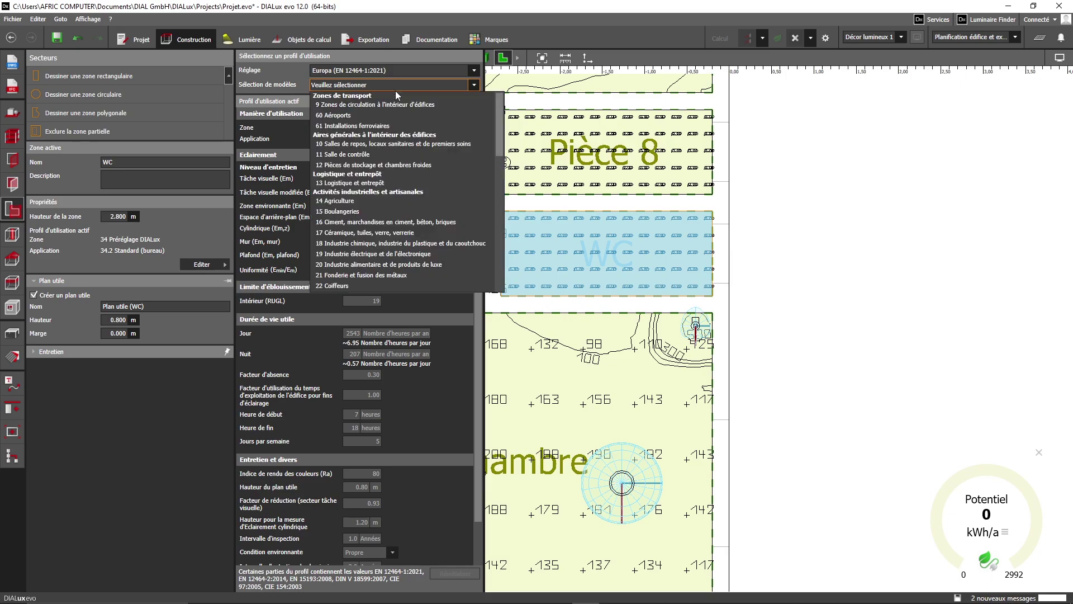
pyautogui.click(387, 144)
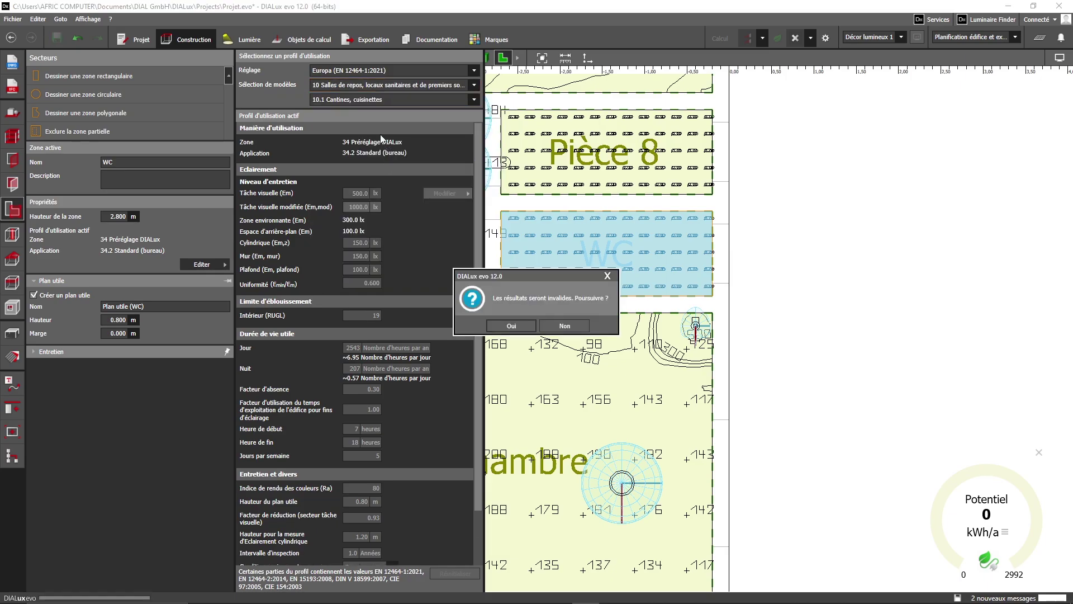
pyautogui.click(511, 325)
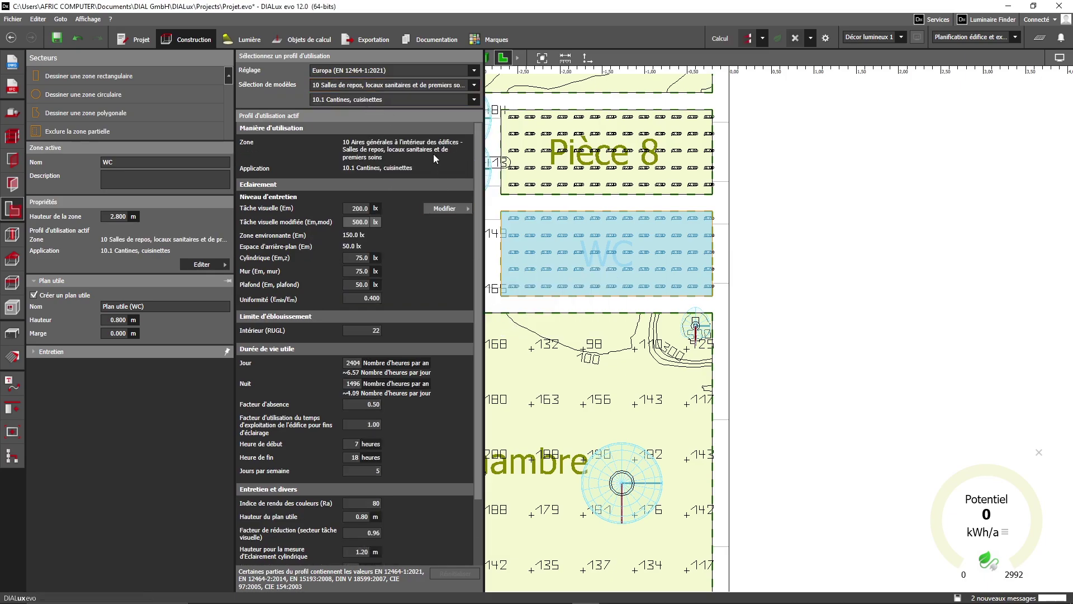
pyautogui.click(399, 101)
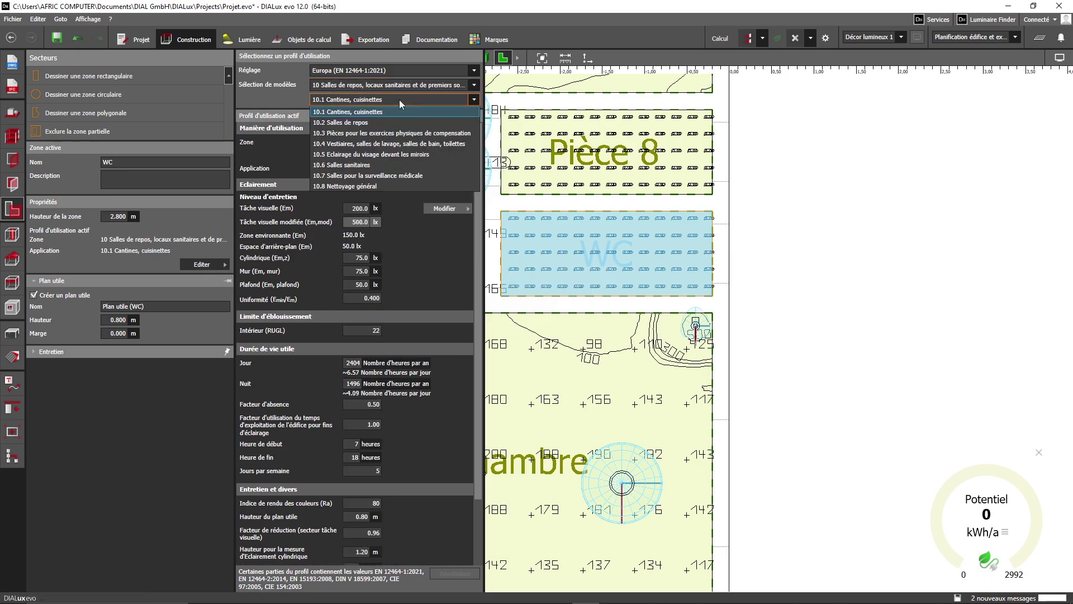
pyautogui.click(383, 166)
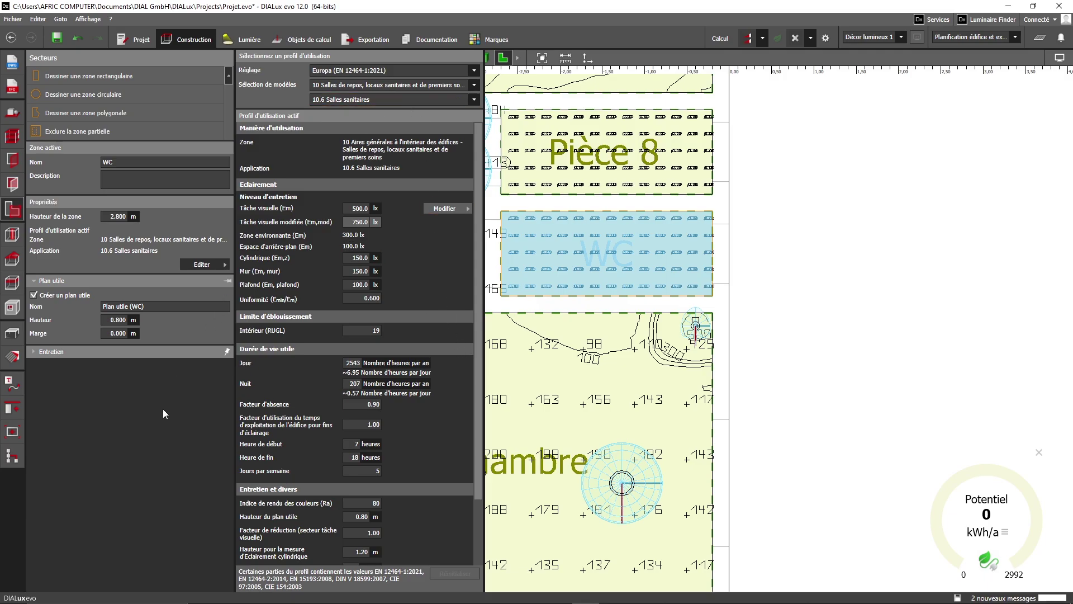
pyautogui.click(176, 427)
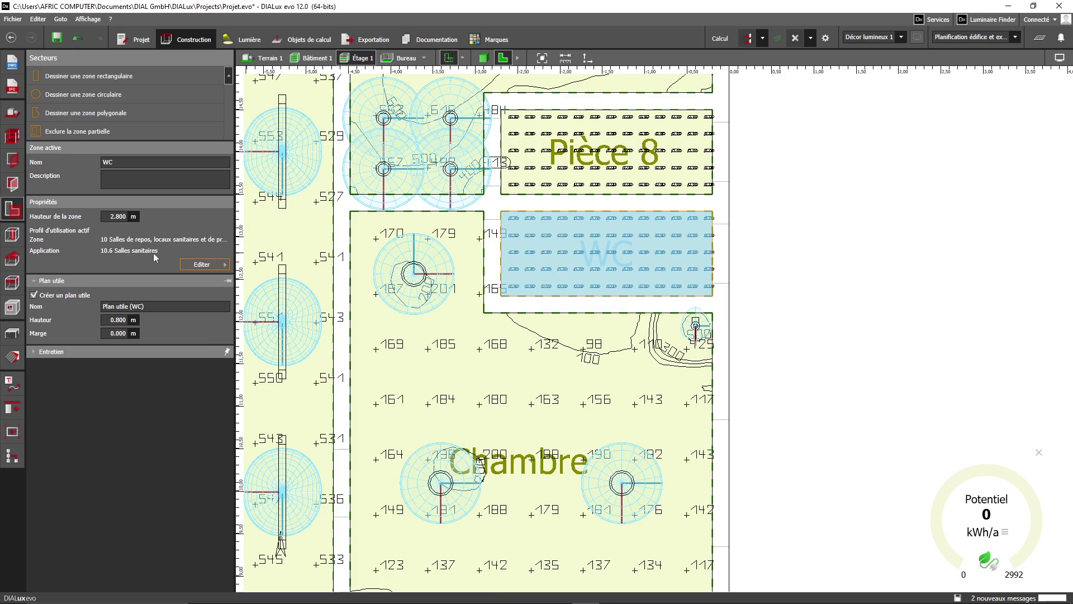
pyautogui.click(785, 253)
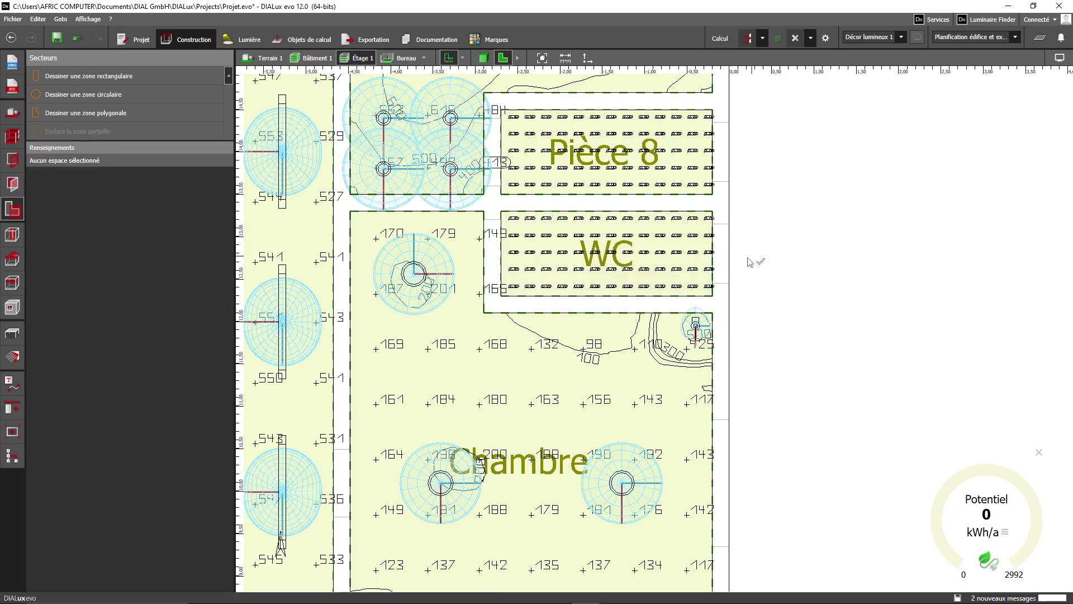
# - Place a rectangular arrangement of Hide-a-lite Liteline IP65 1200 luminaires covering the WC room from corner to corner, 2.500 by 1.000 m
pyautogui.scroll(-2, 727, 263)
pyautogui.moveTo(589, 274); pyautogui.dragTo(596, 309, button='middle')
pyautogui.scroll(2, 689, 260)
pyautogui.scroll(1, 691, 258)
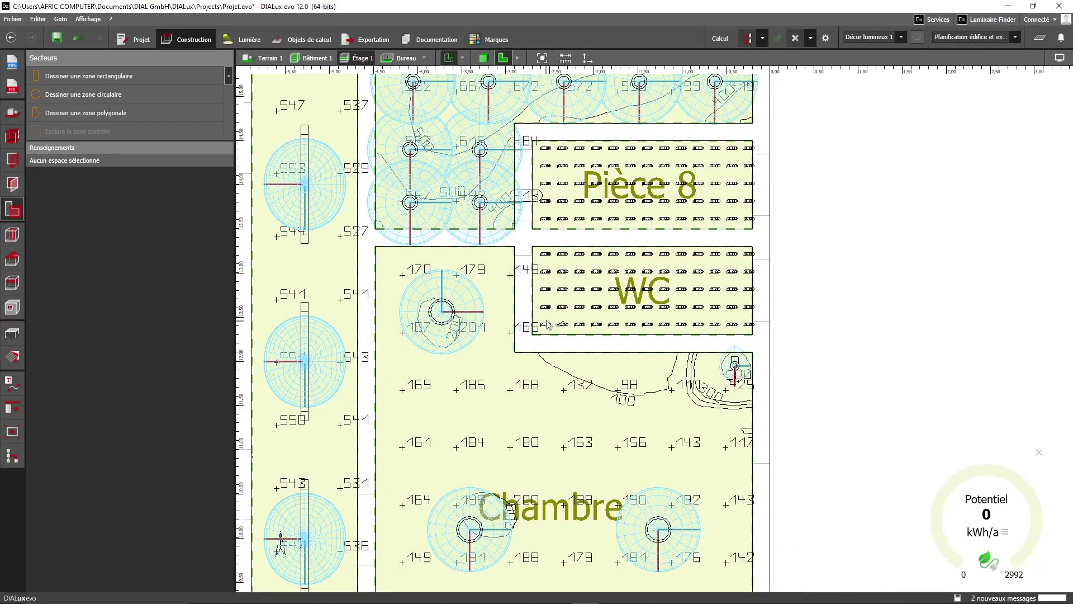
pyautogui.click(230, 41)
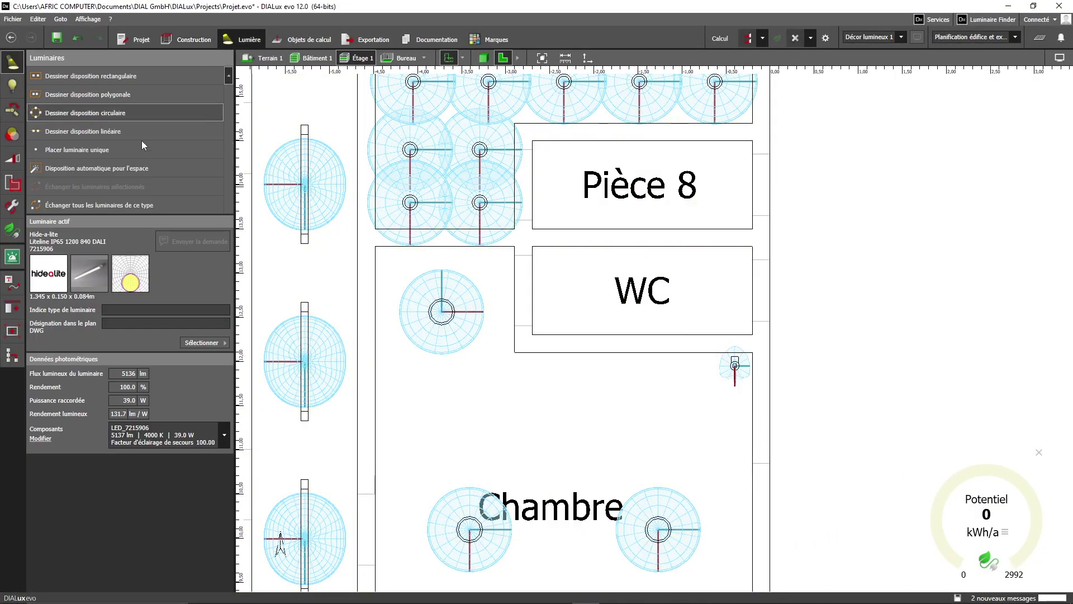
pyautogui.click(86, 80)
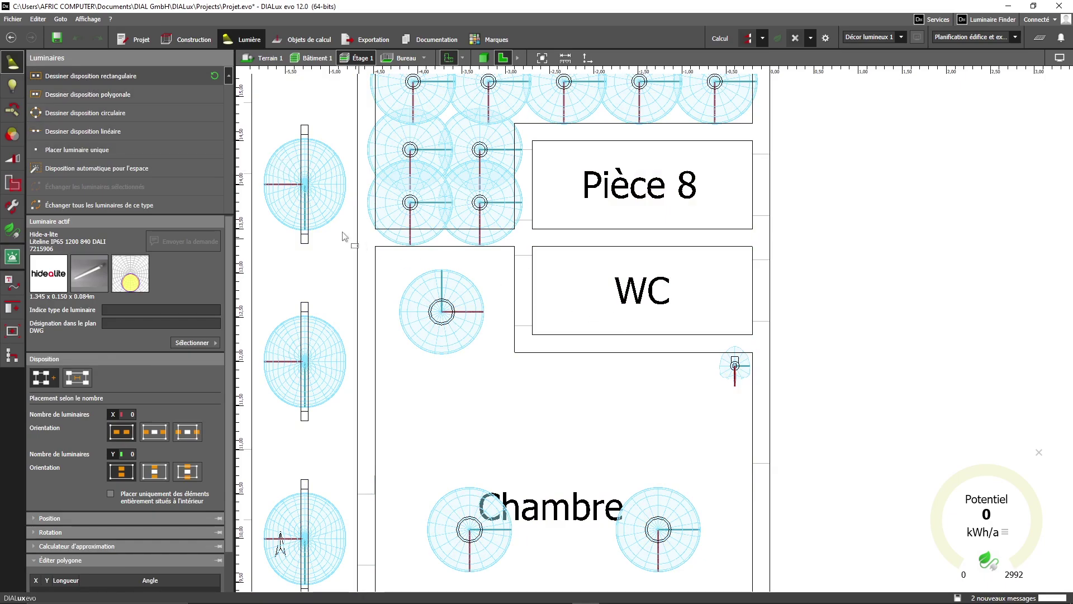
pyautogui.click(93, 77)
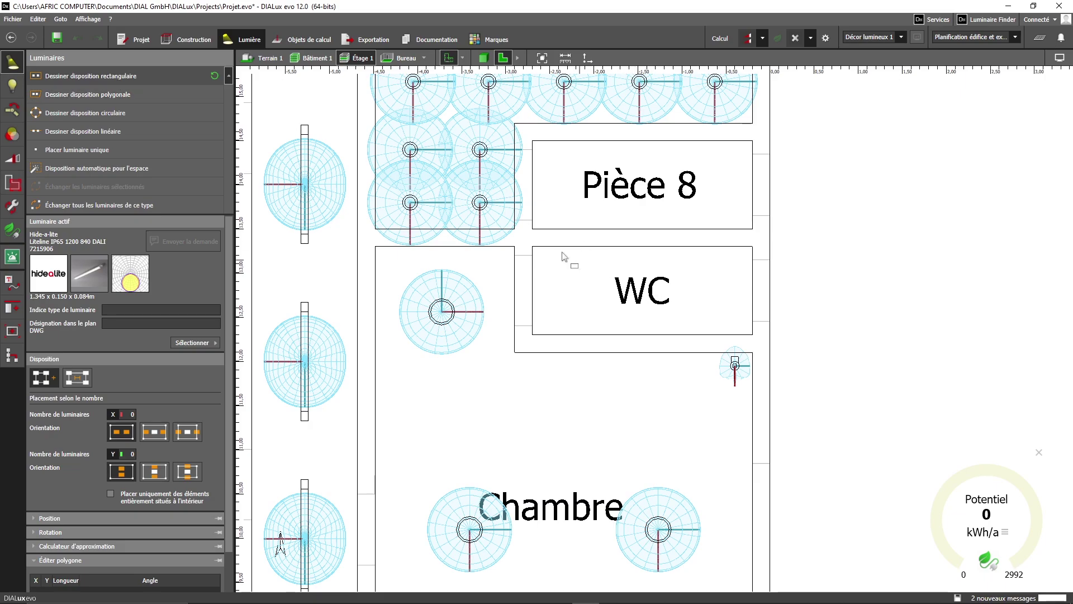
pyautogui.click(532, 247)
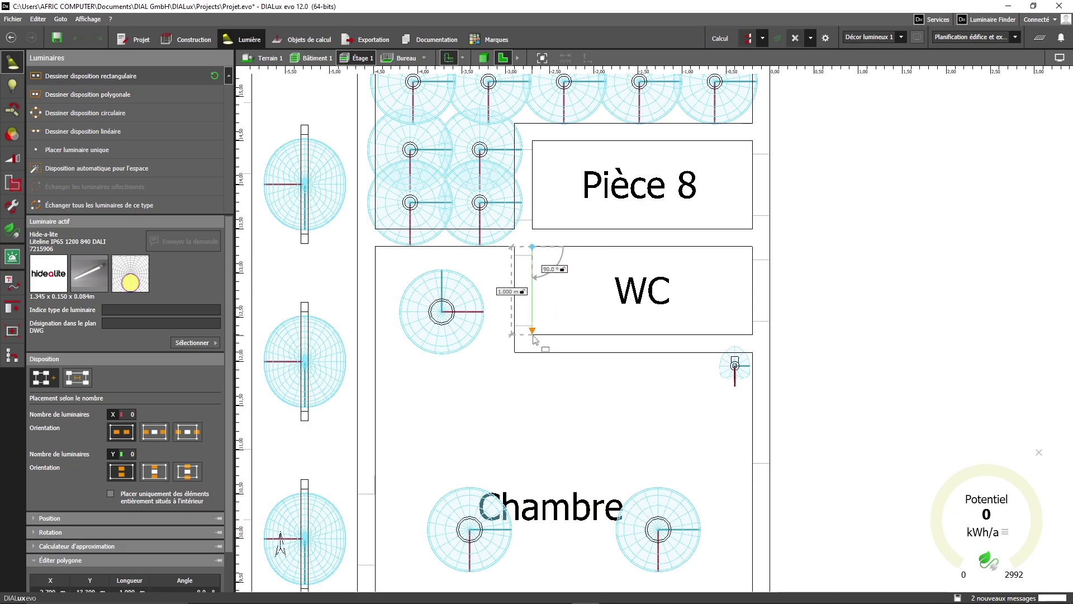
pyautogui.click(749, 335)
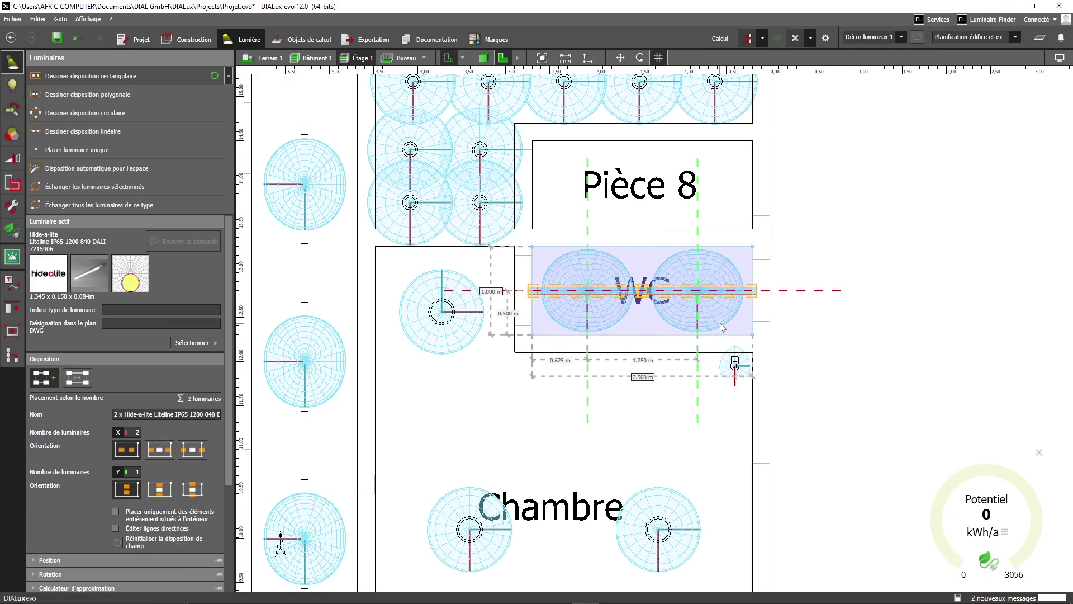
pyautogui.scroll(-3, 695, 300)
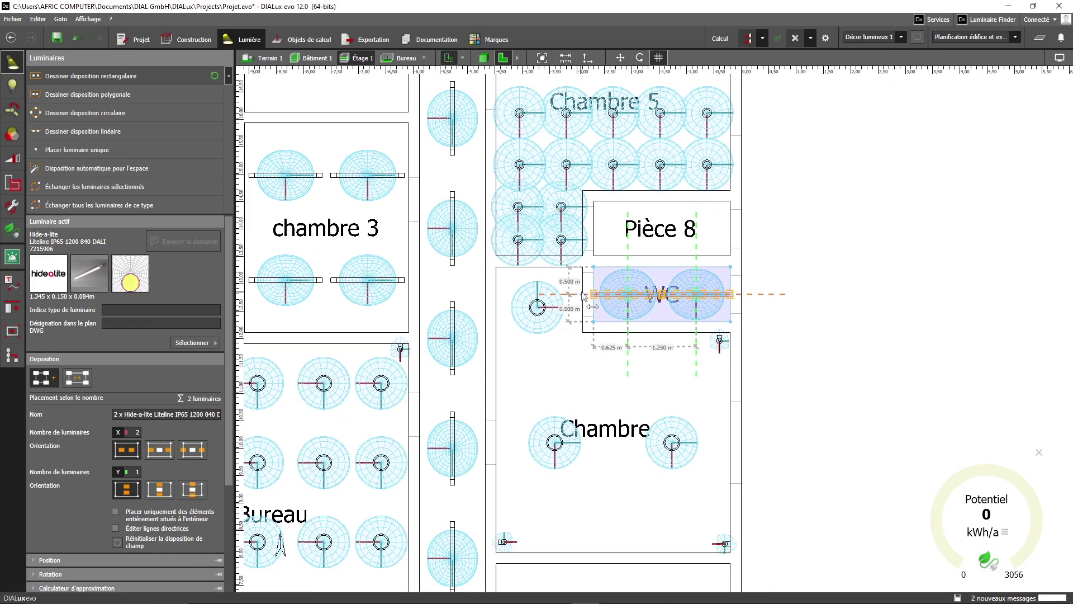
pyautogui.scroll(5, 583, 289)
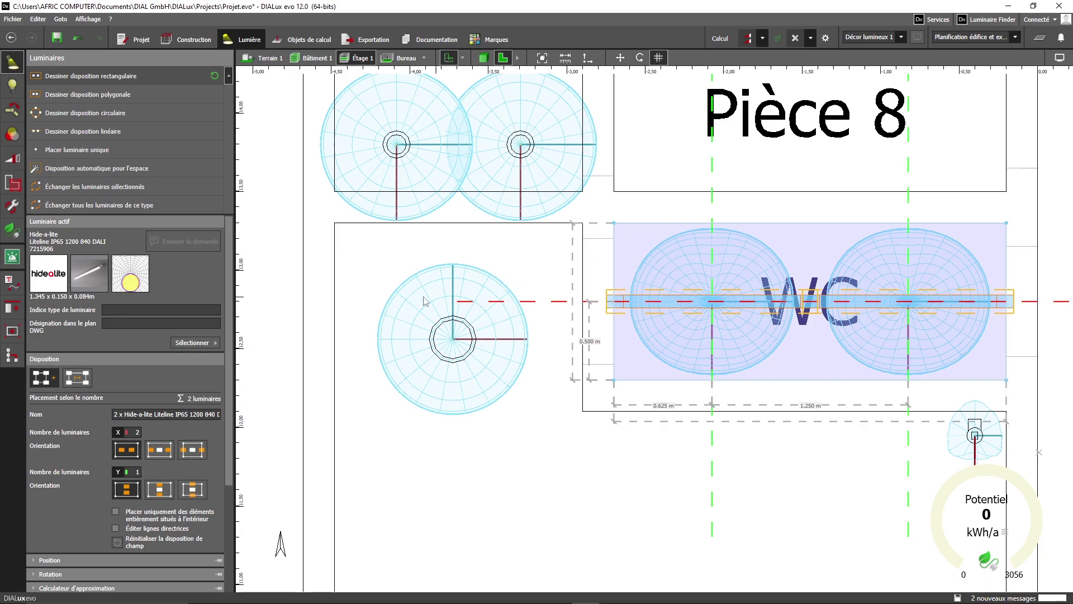
# - Hide the light distribution display of all luminaires in the floor plan
pyautogui.click(1041, 40)
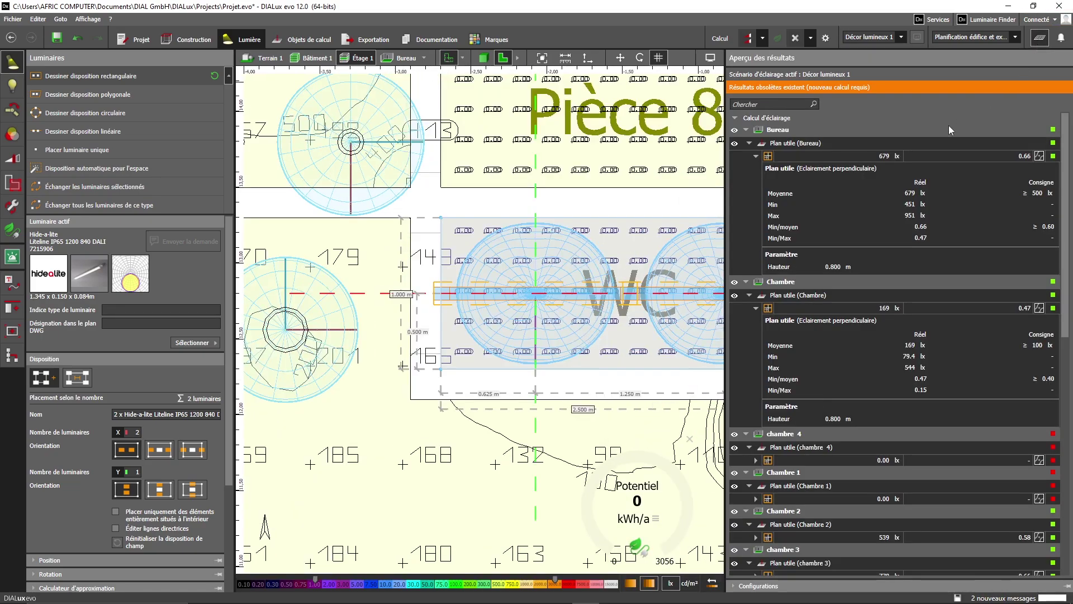
pyautogui.click(1039, 39)
pyautogui.click(1058, 60)
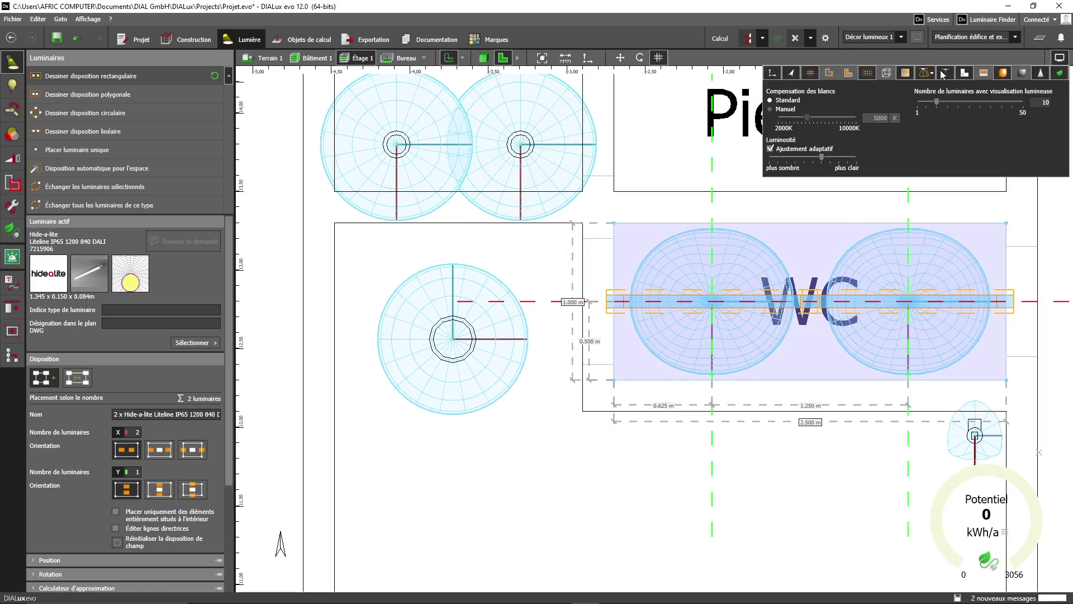
pyautogui.click(932, 73)
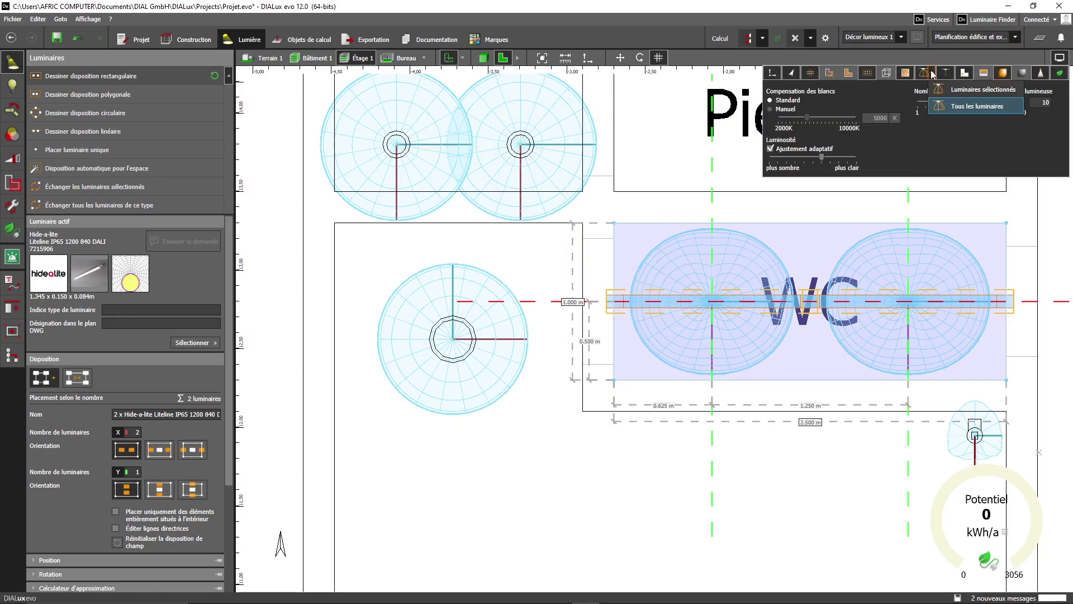
pyautogui.click(962, 106)
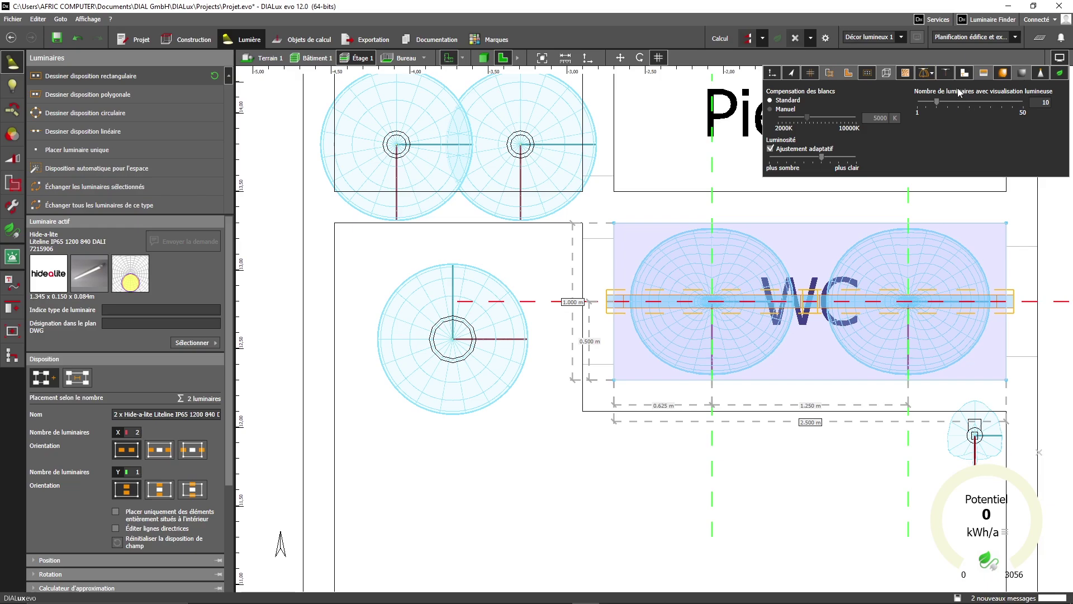
pyautogui.click(933, 74)
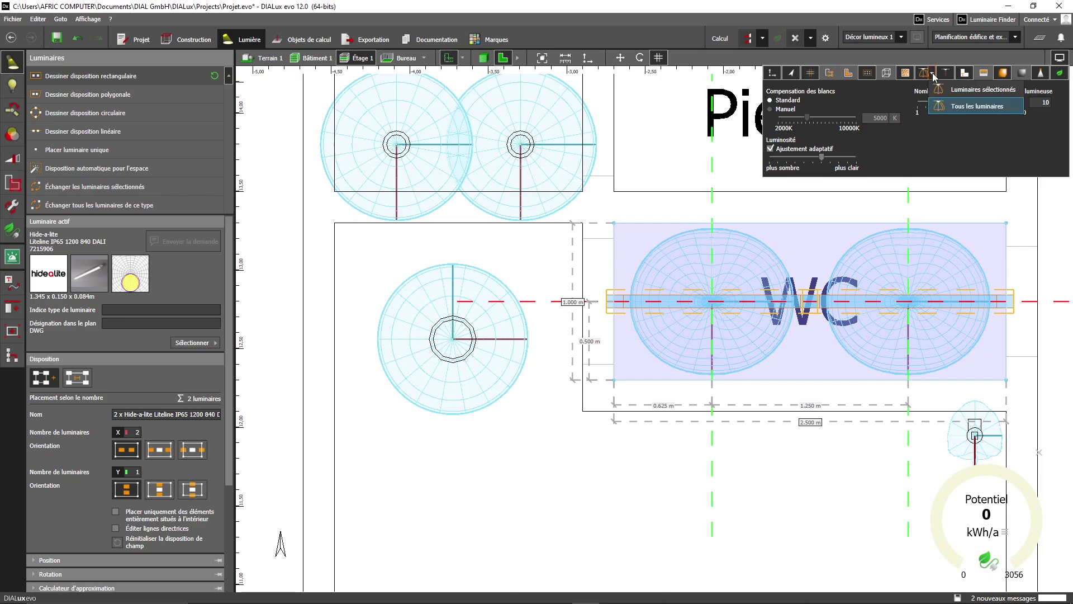
pyautogui.click(925, 75)
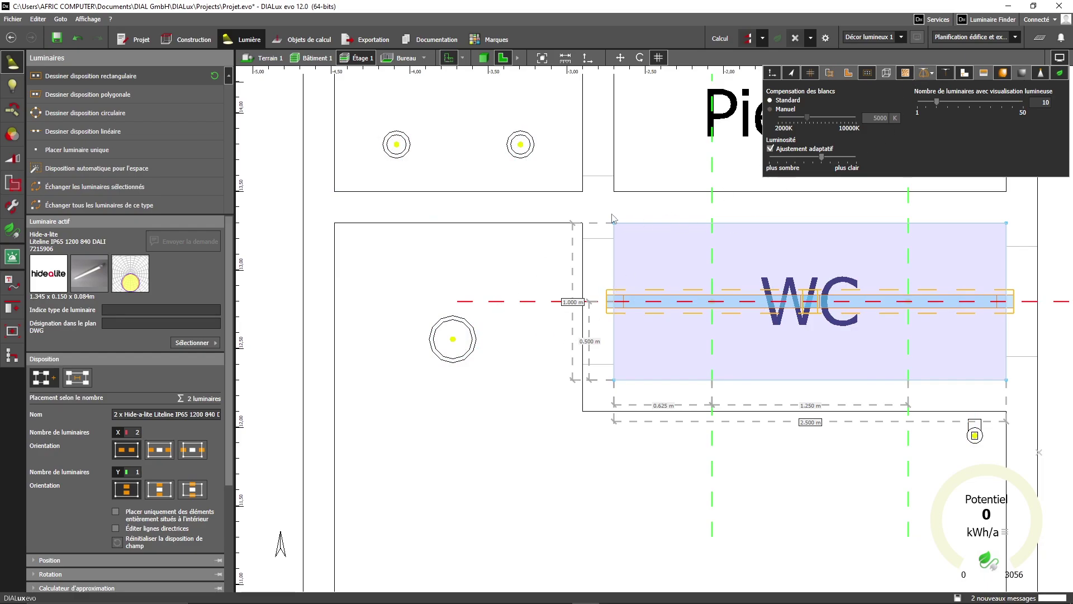
pyautogui.scroll(-3, 708, 295)
pyautogui.scroll(1, 707, 291)
pyautogui.moveTo(707, 292); pyautogui.dragTo(596, 284, button='middle')
pyautogui.scroll(-4, 611, 241)
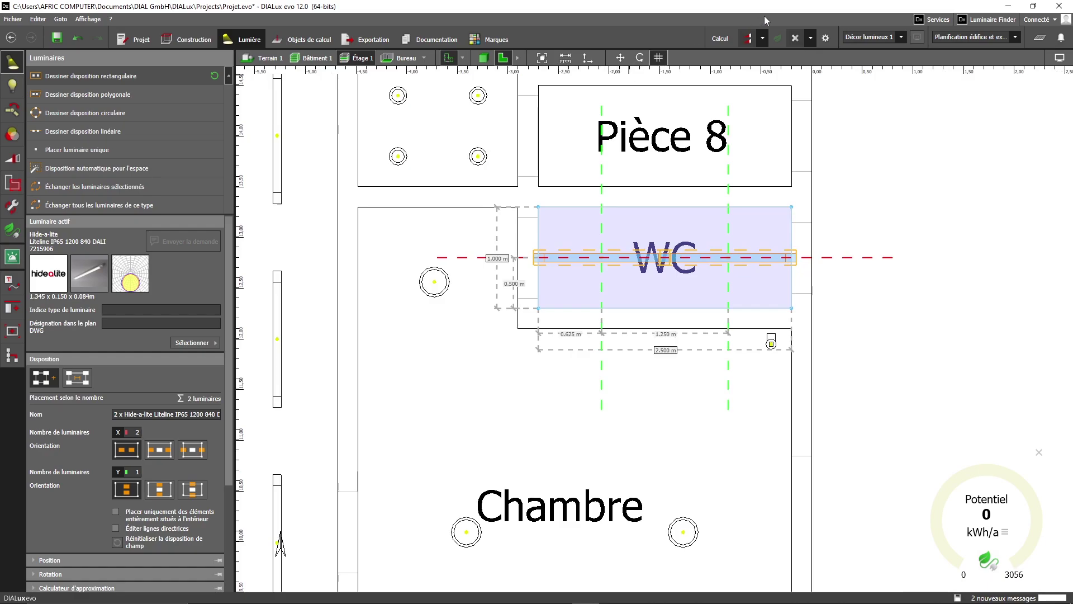
# - Run the lighting calculation for Décor lumineux 1 with the new WC luminaires
pyautogui.click(748, 38)
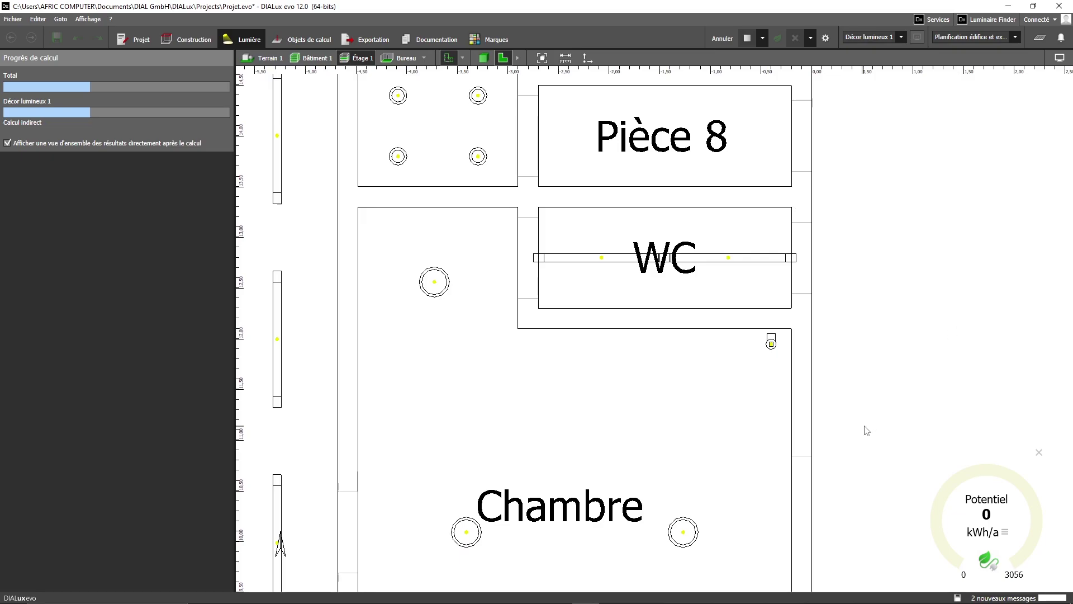
pyautogui.scroll(-4, 405, 352)
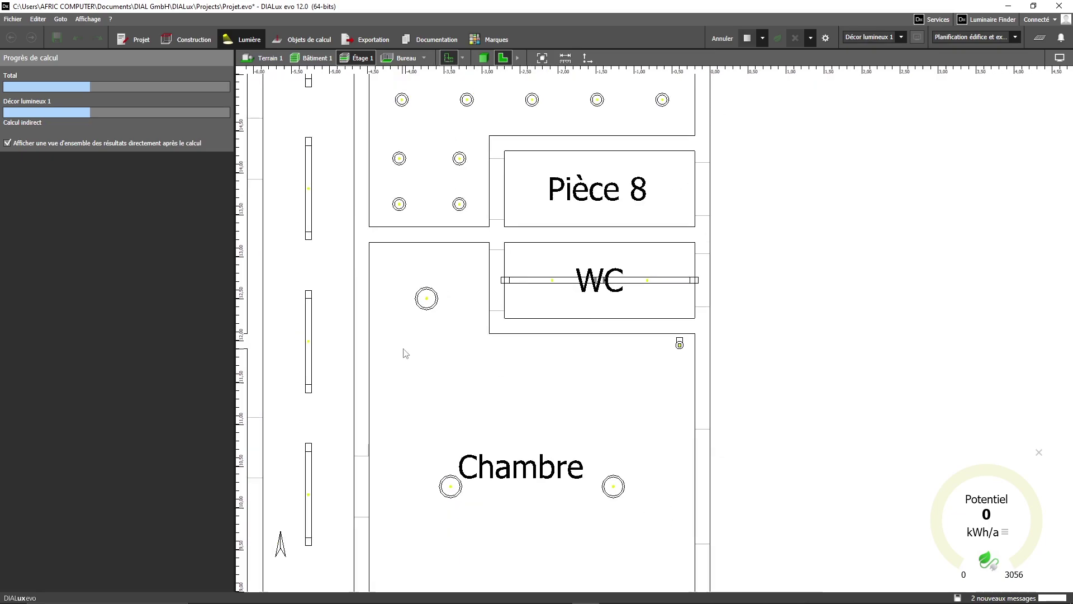
pyautogui.moveTo(444, 351); pyautogui.dragTo(705, 270, button='middle')
pyautogui.scroll(-8, 615, 336)
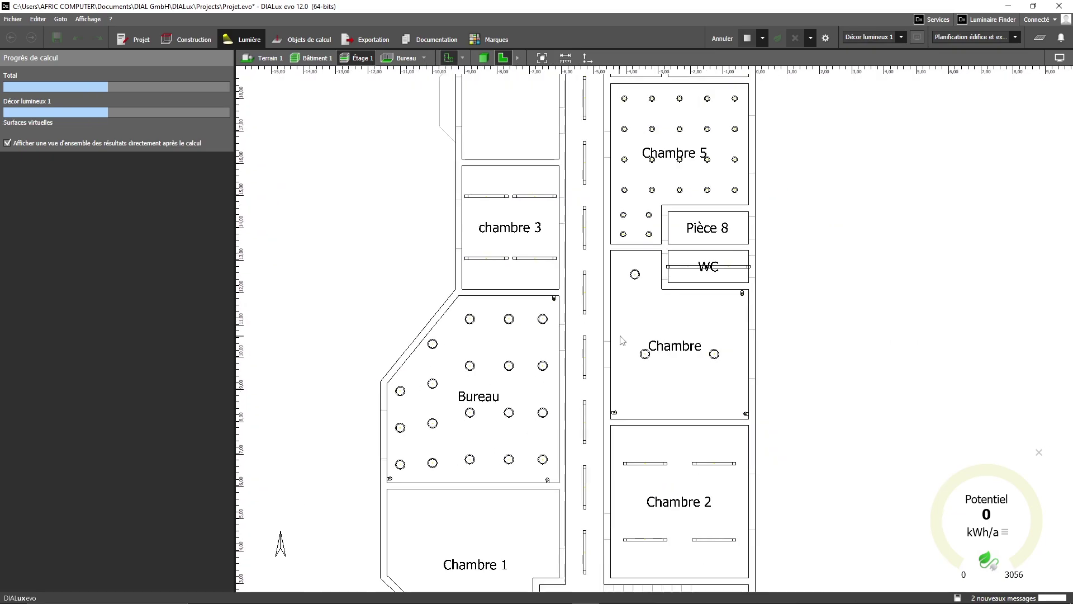
pyautogui.scroll(3, 650, 258)
pyautogui.scroll(-3, 650, 259)
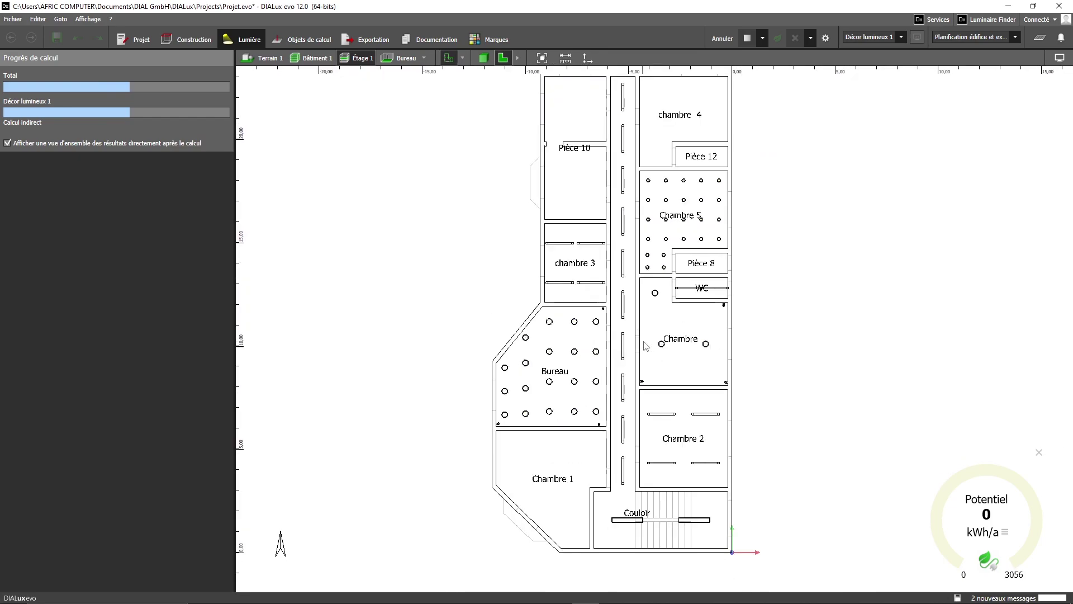
pyautogui.moveTo(649, 305); pyautogui.dragTo(579, 320, button='middle')
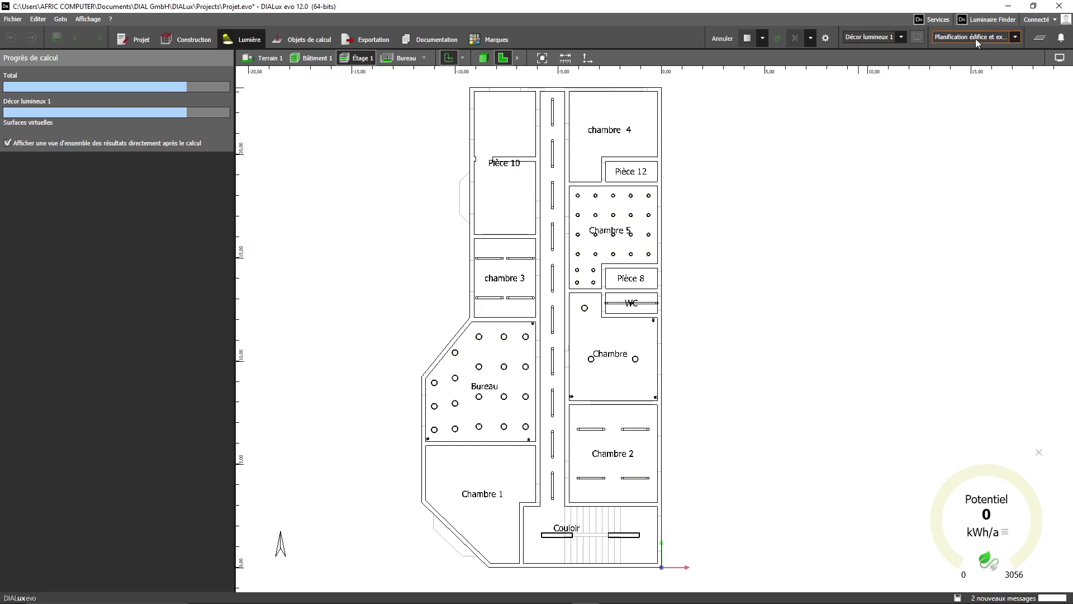
pyautogui.scroll(-2, 586, 219)
pyautogui.scroll(5, 599, 254)
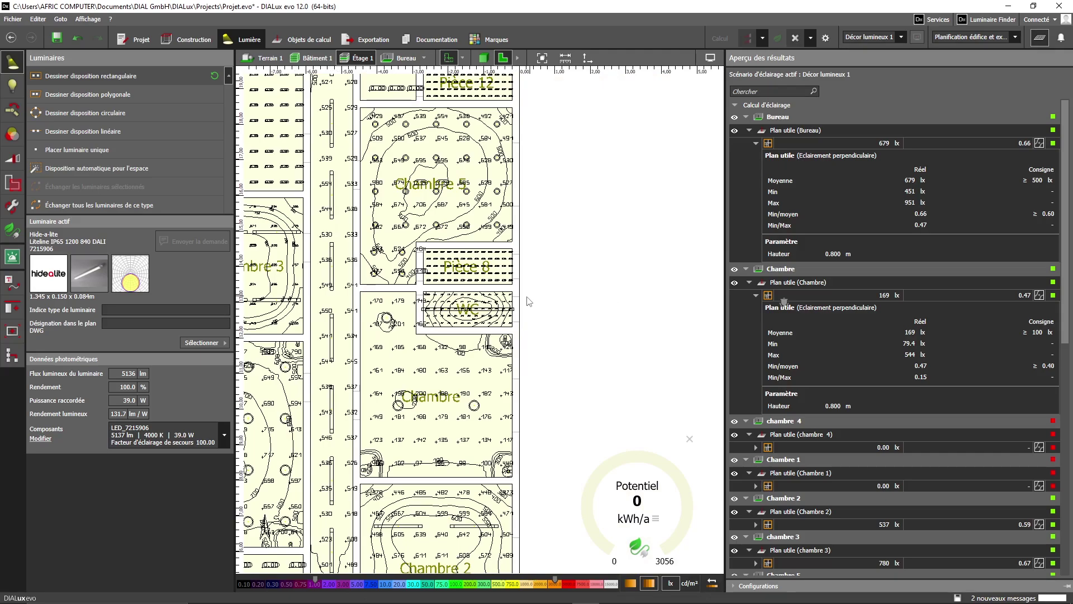
# - Collapse the Bureau, Chambre and Couloir results and examine the WC work plane's illuminance values against their targets
pyautogui.scroll(10, 467, 312)
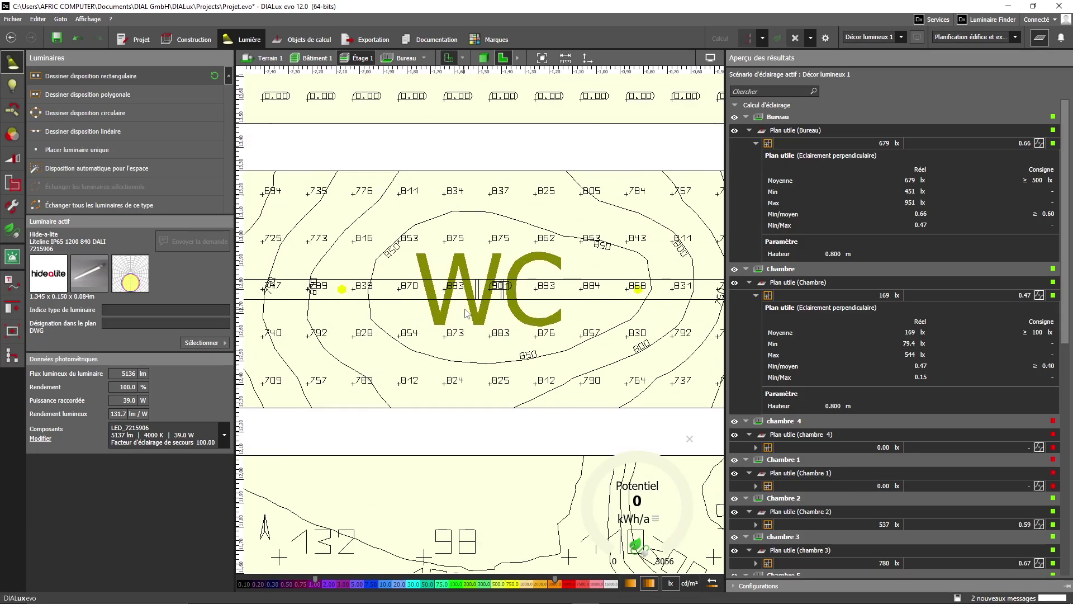
pyautogui.moveTo(465, 309); pyautogui.dragTo(562, 329, button='middle')
pyautogui.moveTo(460, 259); pyautogui.dragTo(369, 258, button='middle')
pyautogui.scroll(-3, 439, 265)
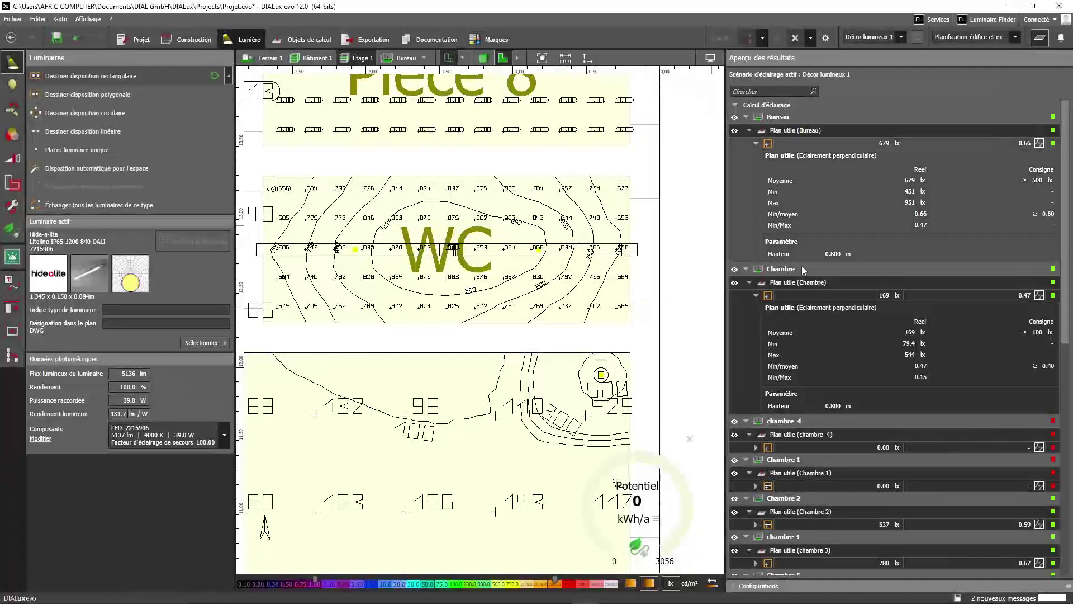
pyautogui.click(749, 130)
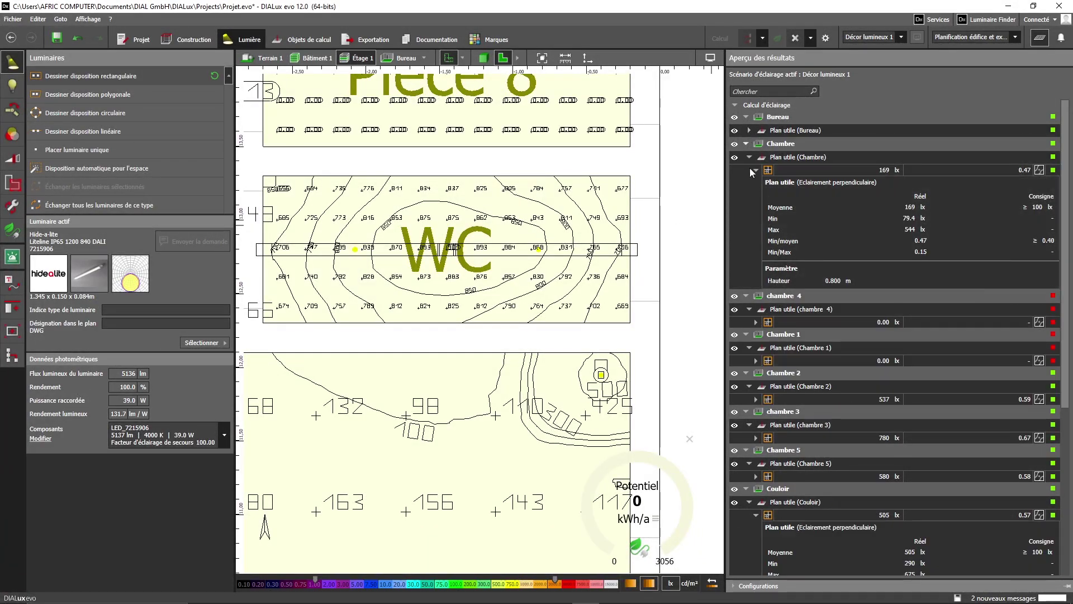
pyautogui.click(750, 157)
pyautogui.scroll(-3, 799, 192)
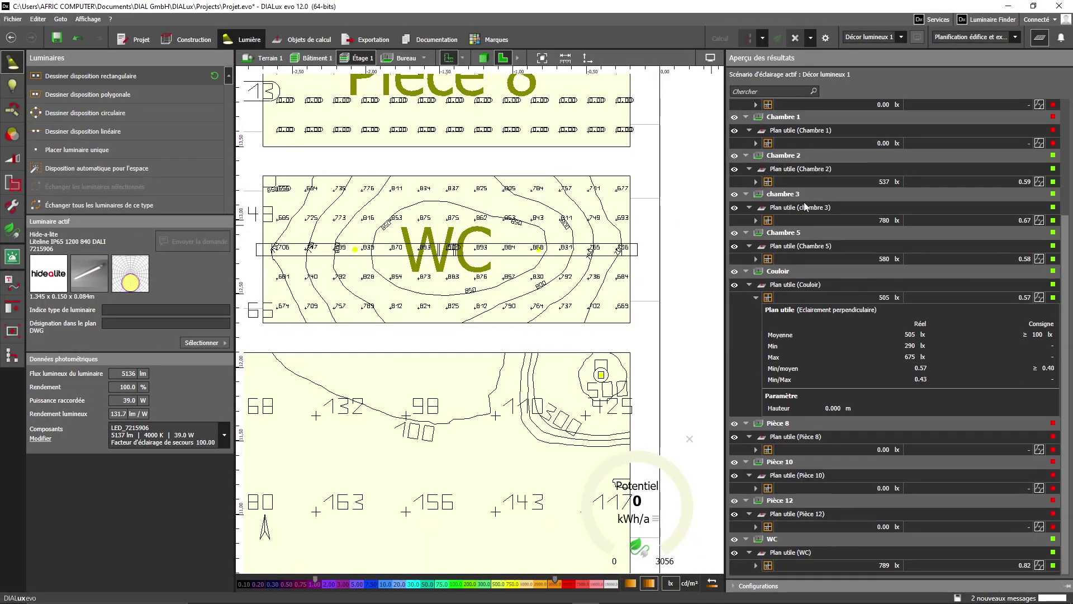
pyautogui.click(751, 298)
pyautogui.click(750, 284)
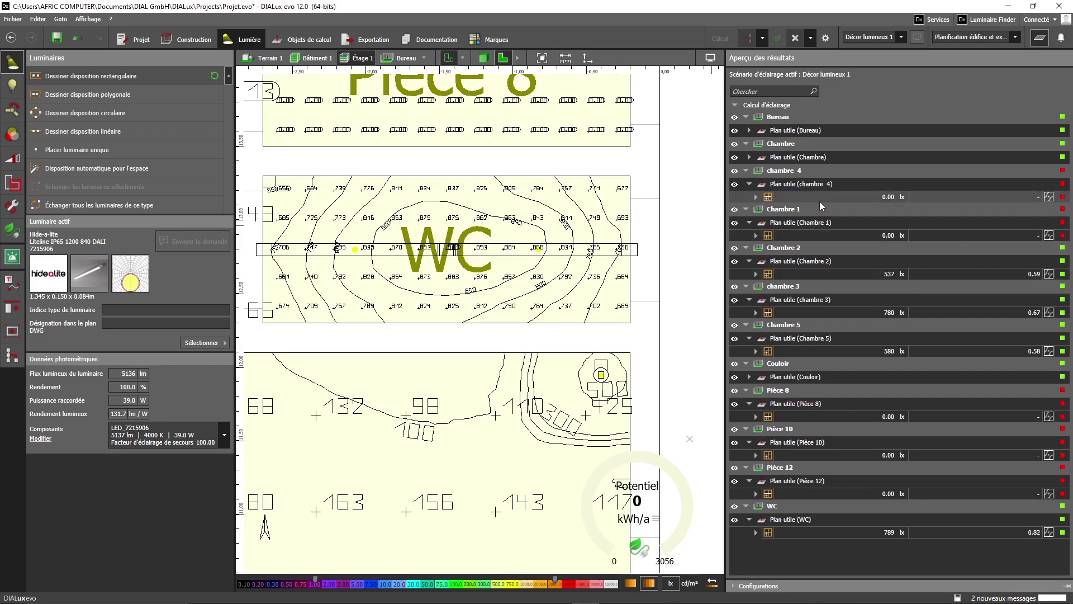
pyautogui.click(756, 531)
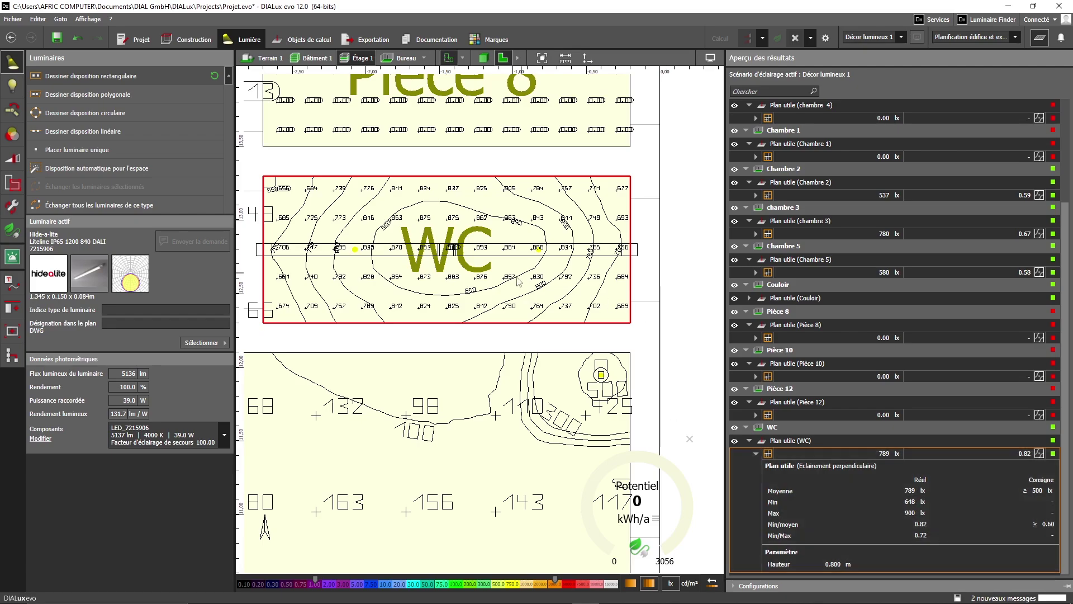
# - Look over the calculated illuminance in the Étage 1 rooms, from the WC to chambre 4 and Pièce 12
pyautogui.scroll(-6, 499, 275)
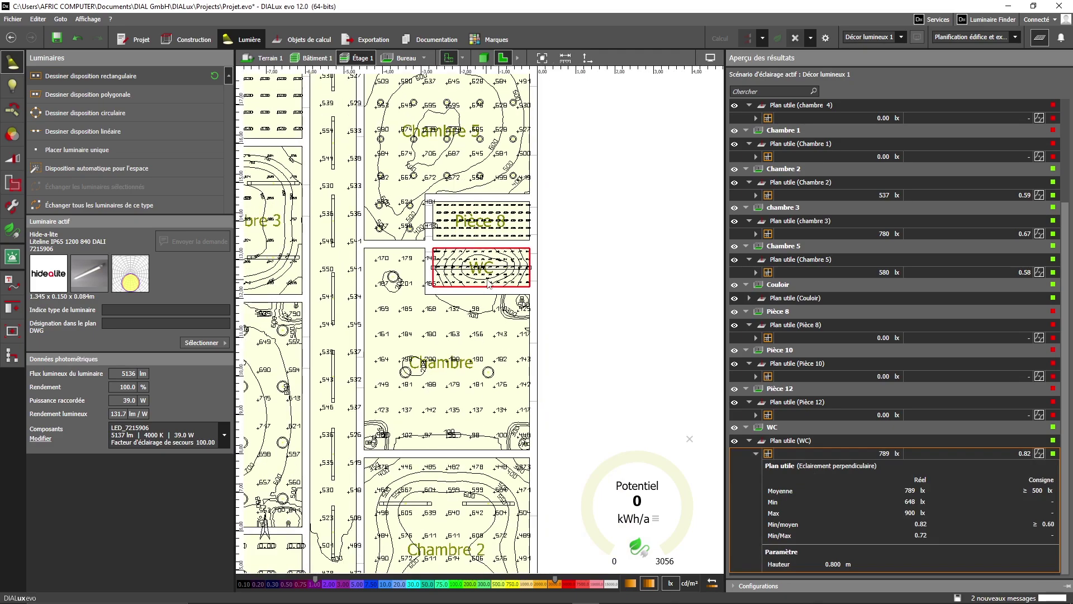
pyautogui.scroll(4, 476, 286)
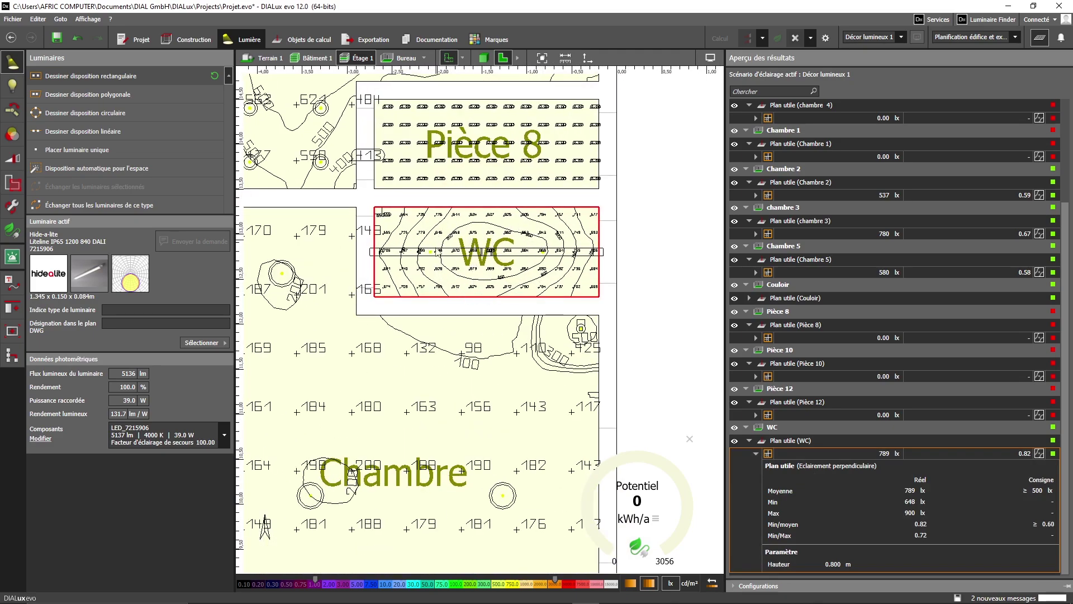
pyautogui.scroll(-5, 409, 274)
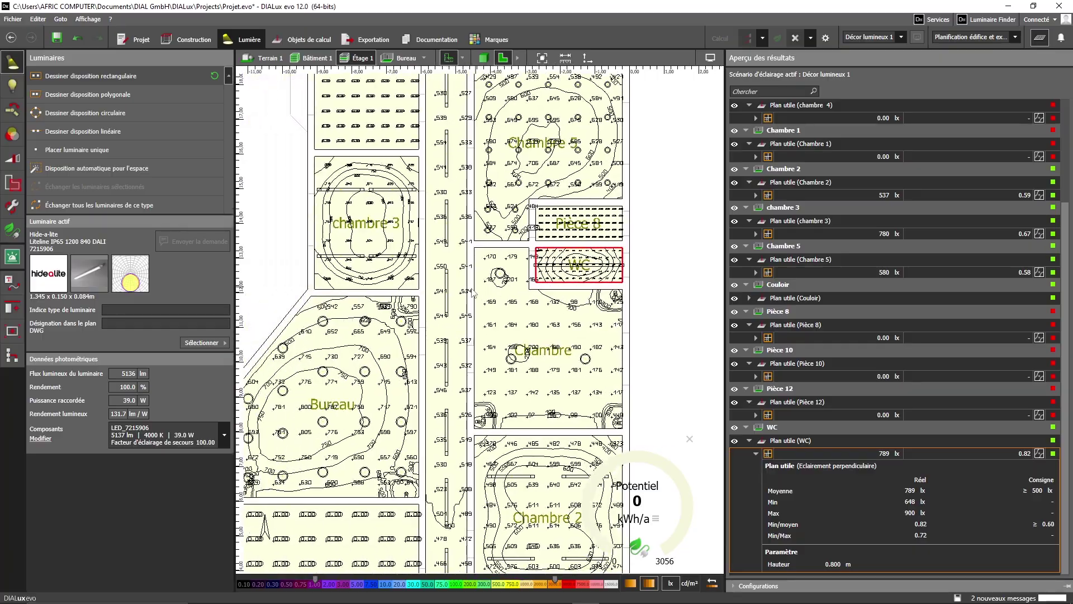
pyautogui.scroll(1, 469, 292)
pyautogui.moveTo(469, 291); pyautogui.dragTo(458, 361, button='middle')
pyautogui.moveTo(488, 276); pyautogui.dragTo(496, 365, button='middle')
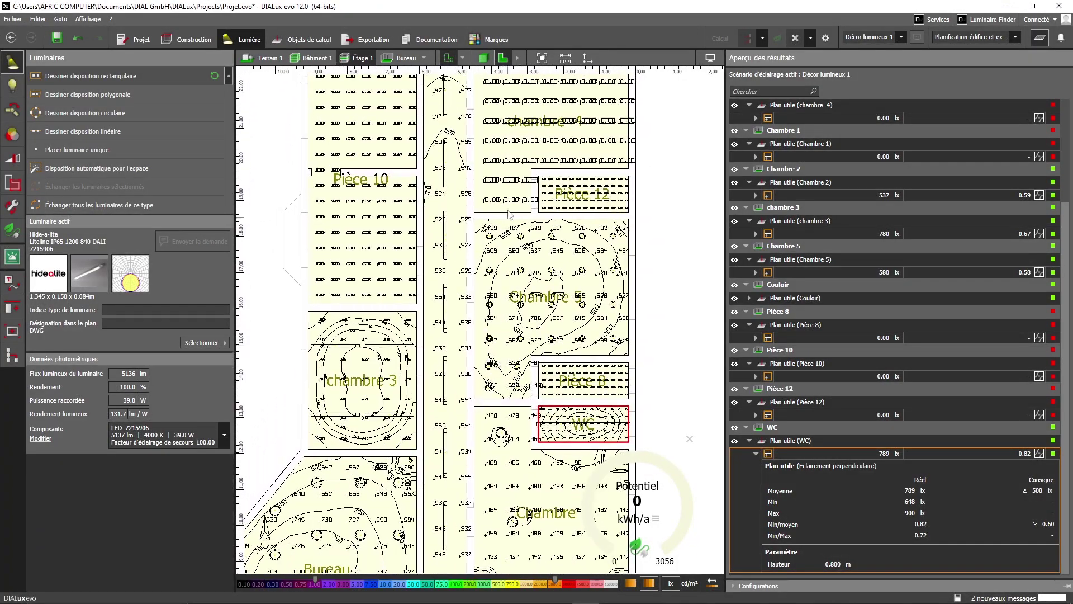
pyautogui.moveTo(517, 214); pyautogui.dragTo(510, 282, button='middle')
pyautogui.scroll(5, 496, 274)
pyautogui.scroll(-3, 496, 274)
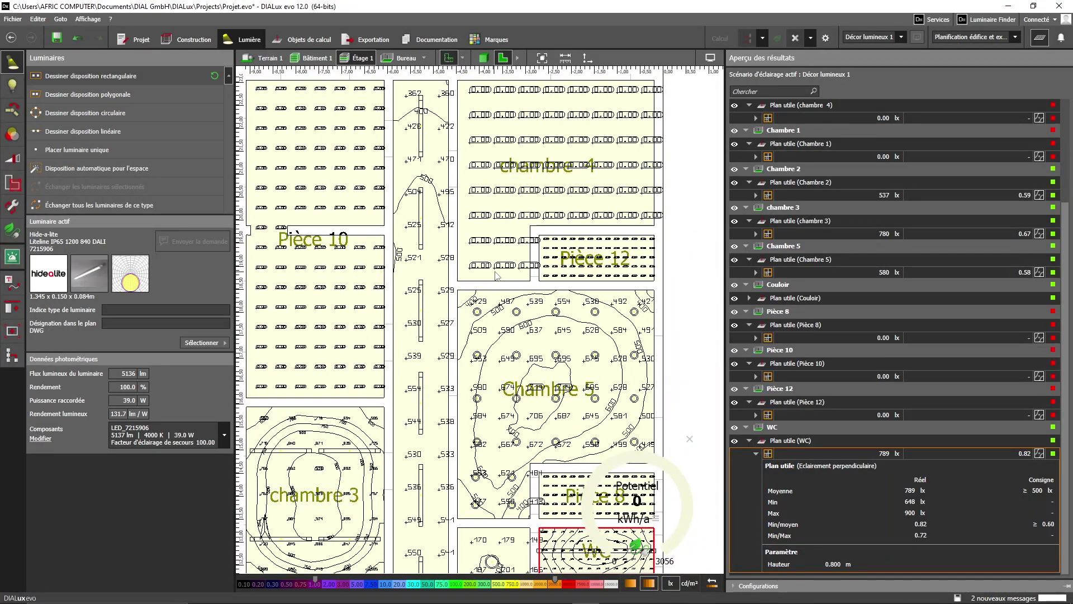
pyautogui.scroll(5, 496, 274)
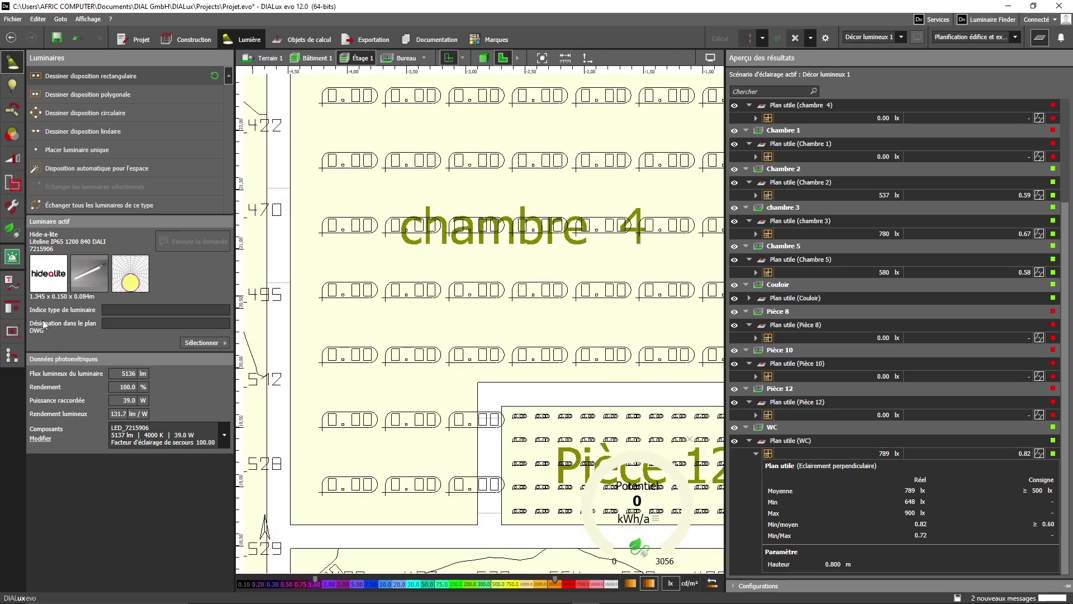
# - Inspect the chambre 4 text label, and open the chambre 4 space's properties to check its usage profile and work plane settings
pyautogui.click(166, 37)
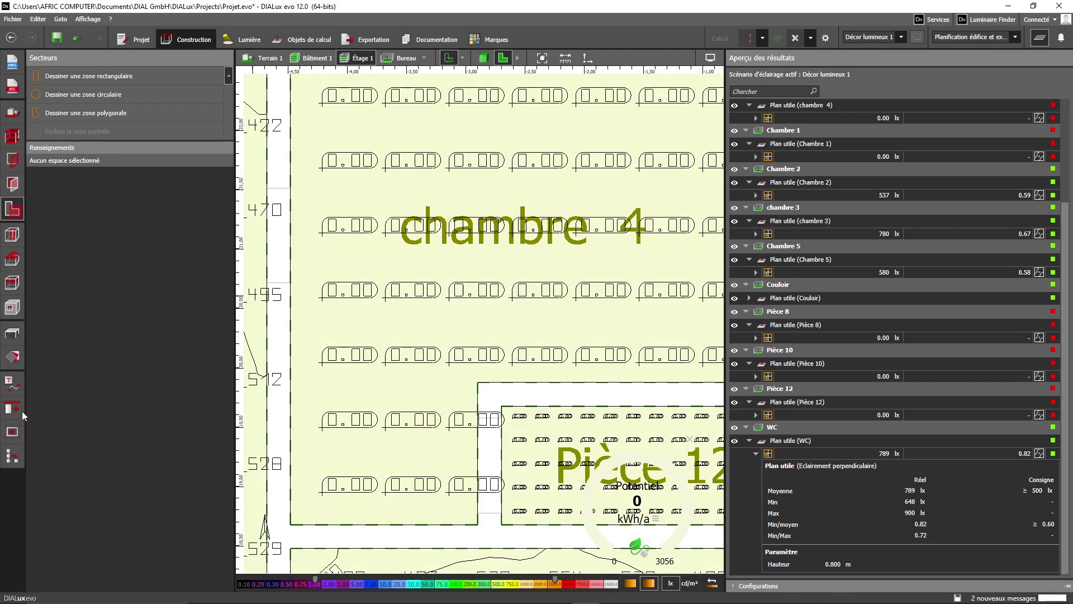
pyautogui.click(15, 393)
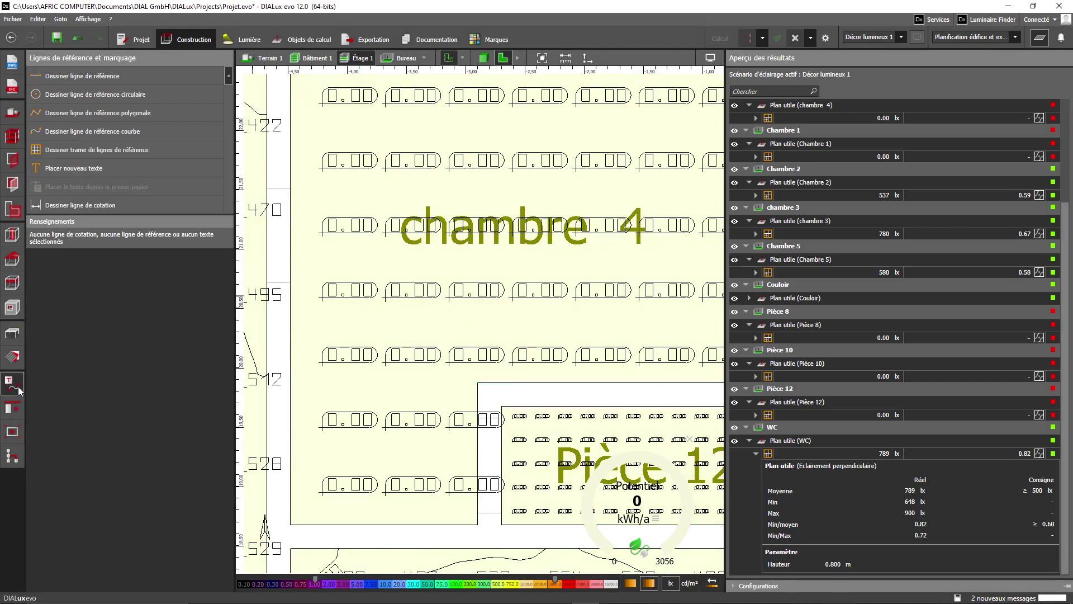
pyautogui.click(517, 242)
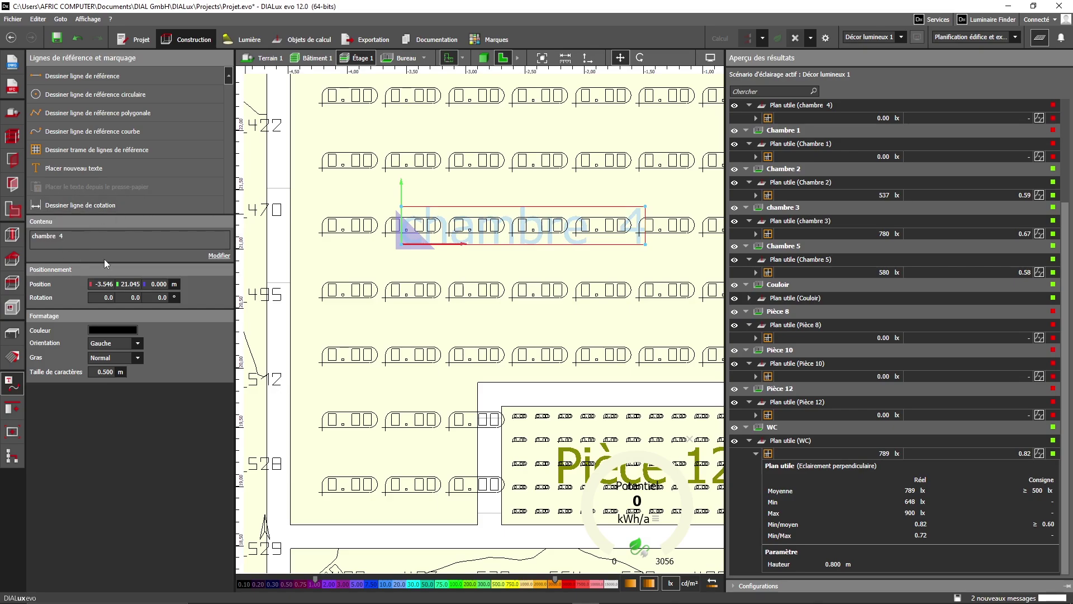
pyautogui.press('Escape')
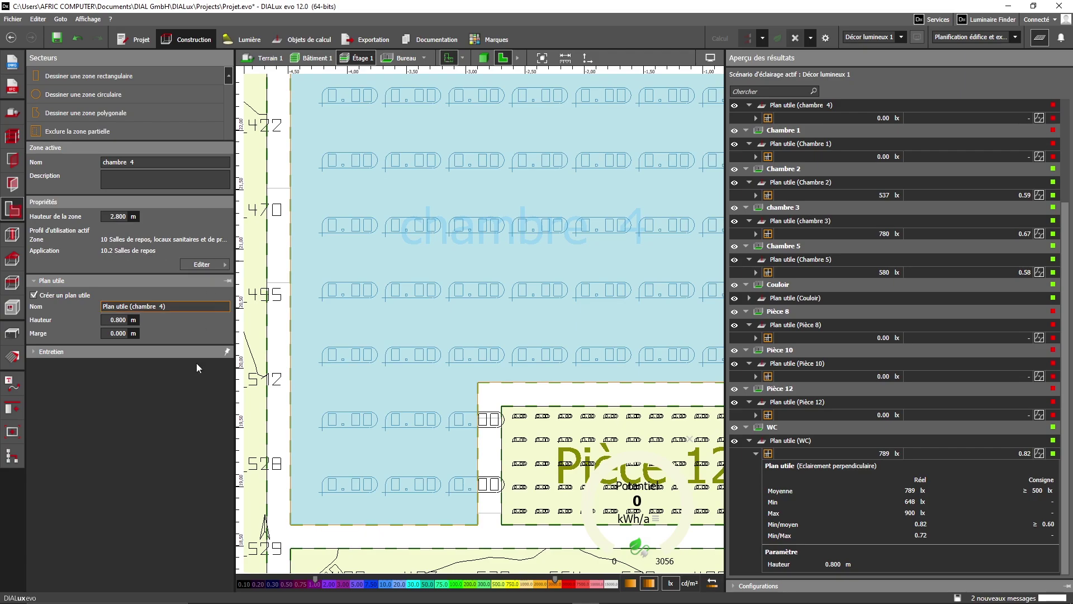
# - Examine the Étage 1 floor plan from chambre 4 down past Chambre 5, Pièce 8 and the WC, comparing luminaire layouts and isolines
pyautogui.scroll(-4, 433, 254)
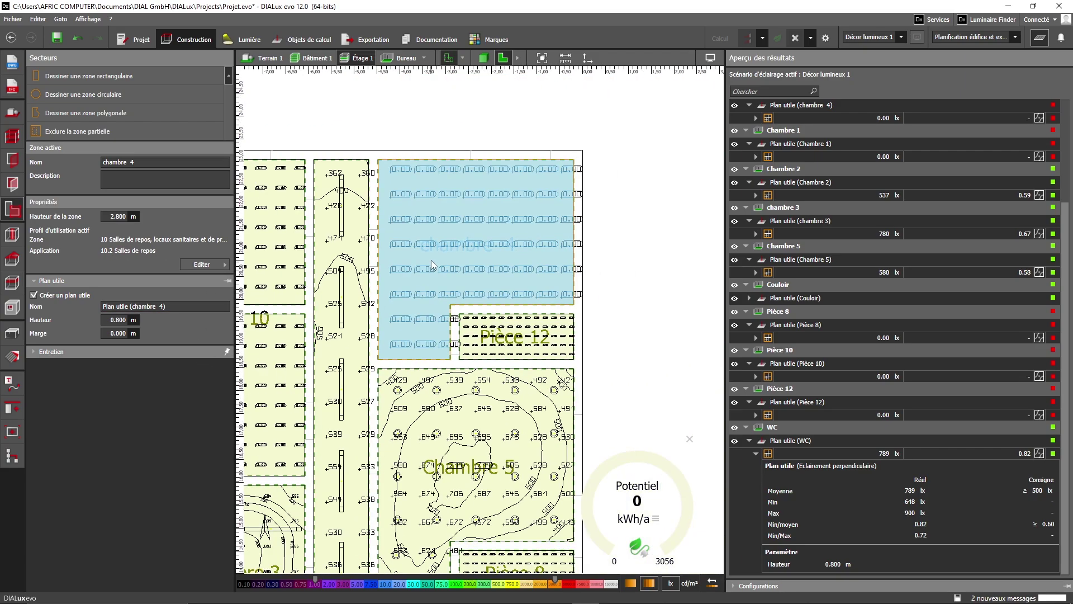
pyautogui.scroll(2, 525, 343)
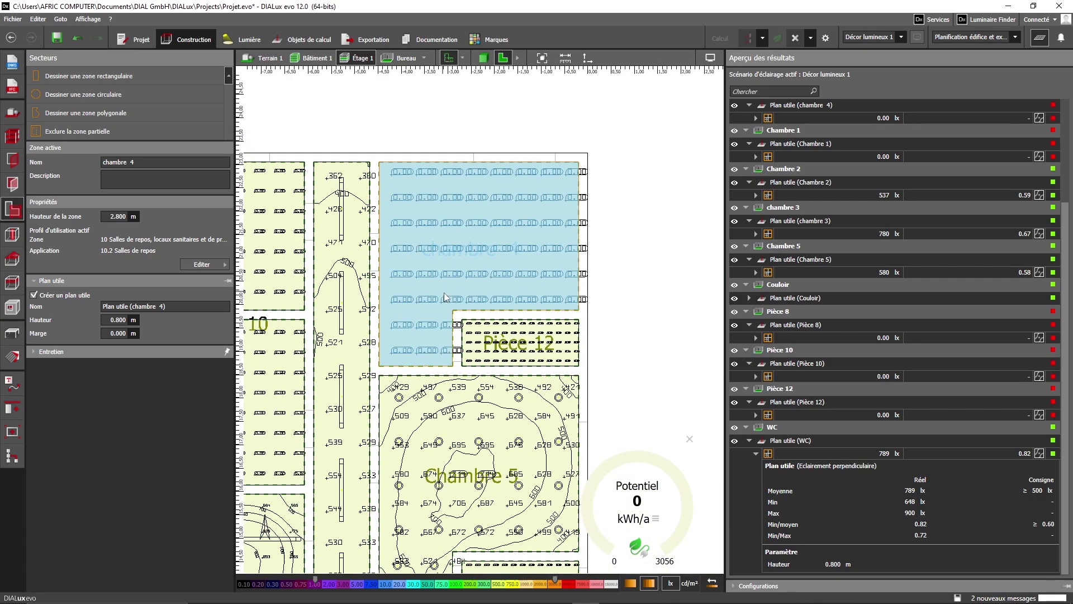
pyautogui.scroll(-2, 474, 391)
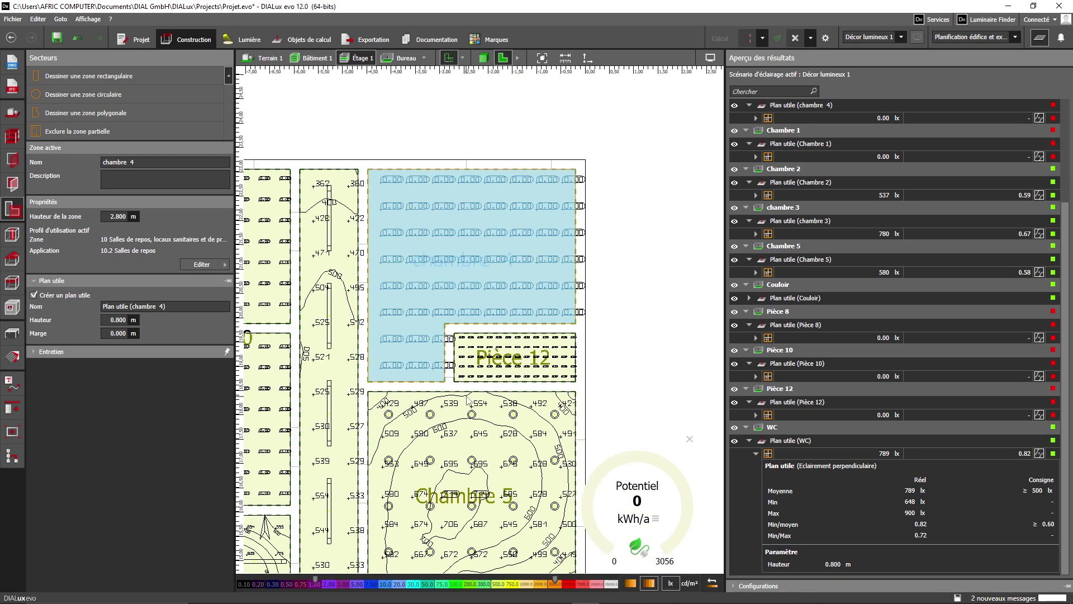
pyautogui.moveTo(475, 436); pyautogui.dragTo(514, 218, button='middle')
pyautogui.scroll(2, 518, 368)
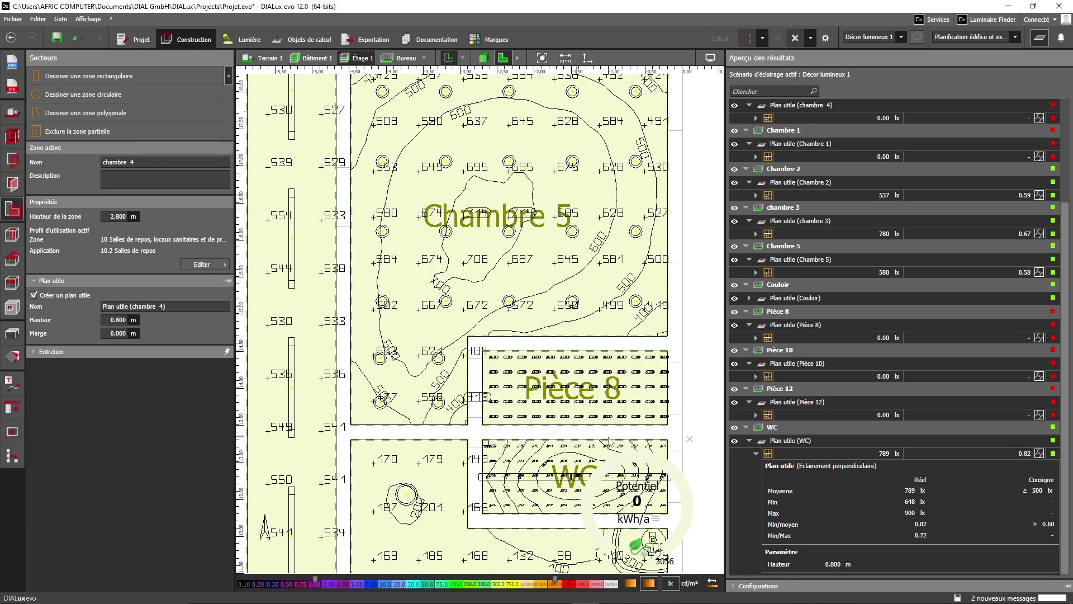
pyautogui.scroll(-3, 437, 432)
pyautogui.moveTo(437, 427); pyautogui.dragTo(501, 306, button='middle')
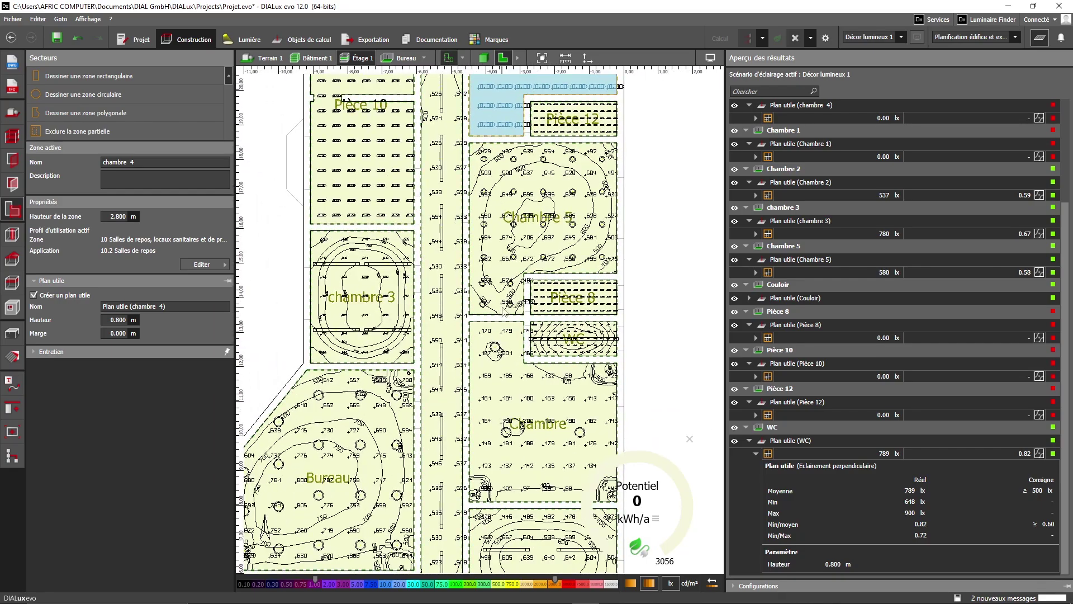
pyautogui.scroll(-2, 497, 321)
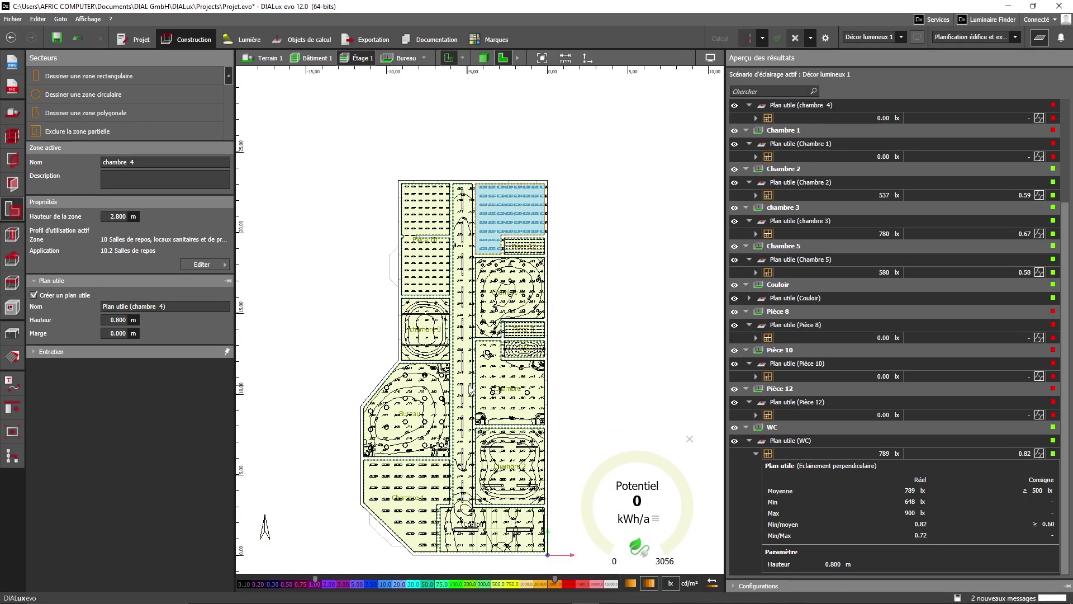
pyautogui.scroll(1, 472, 388)
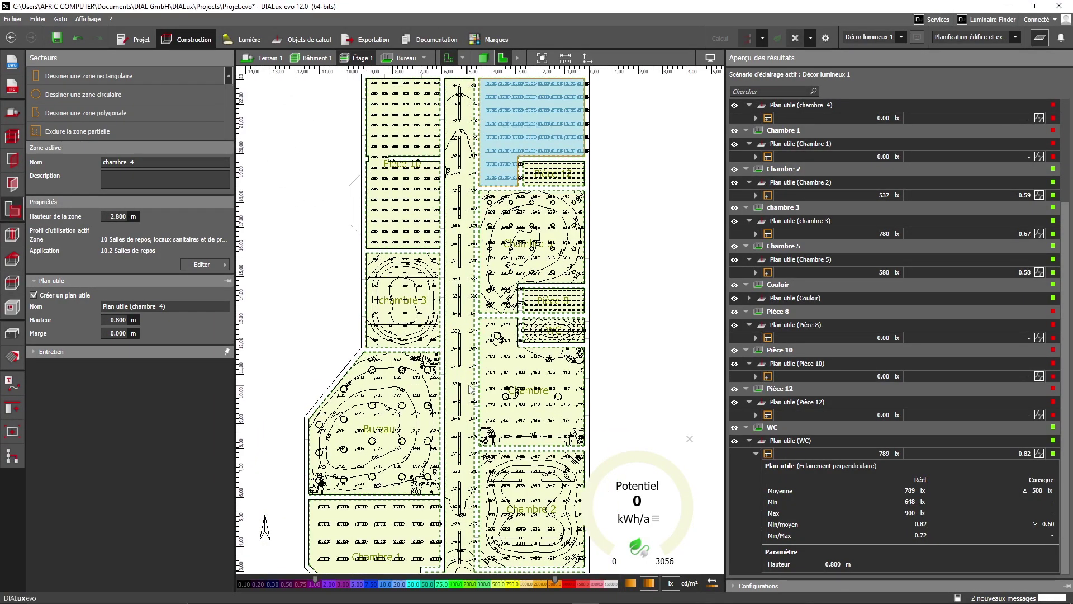